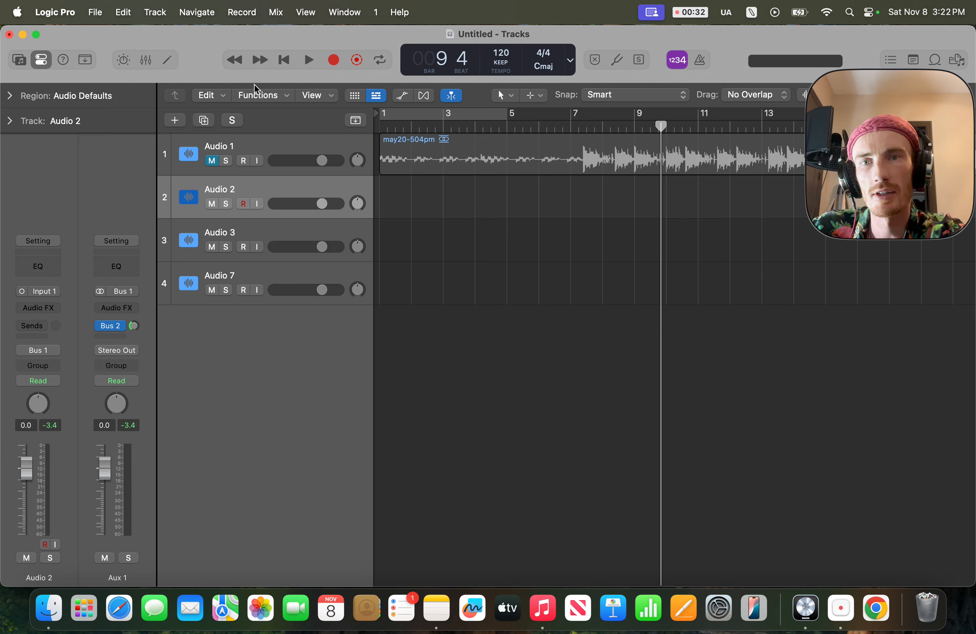
left_click(726, 14)
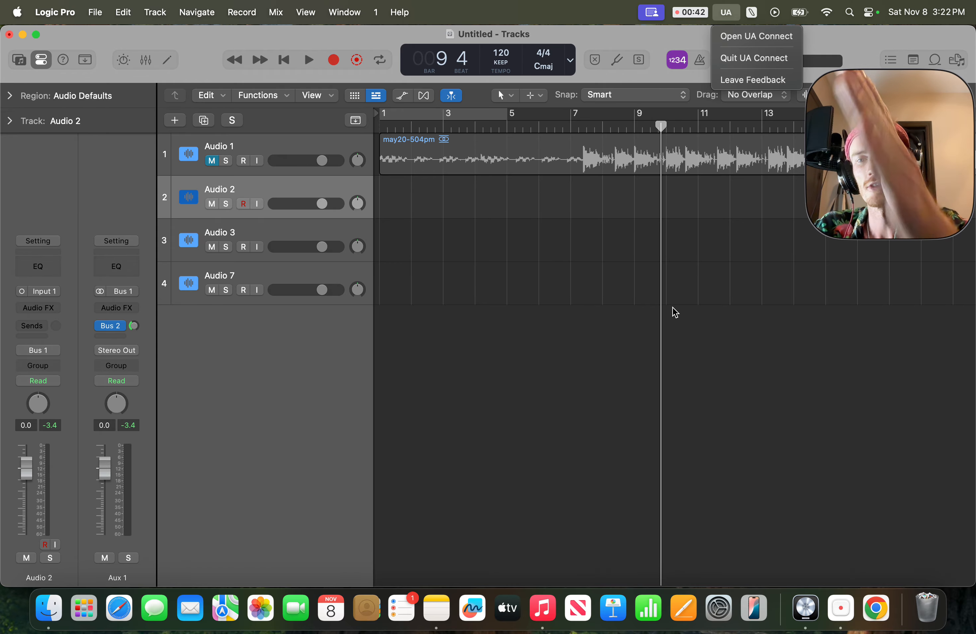
left_click(701, 330)
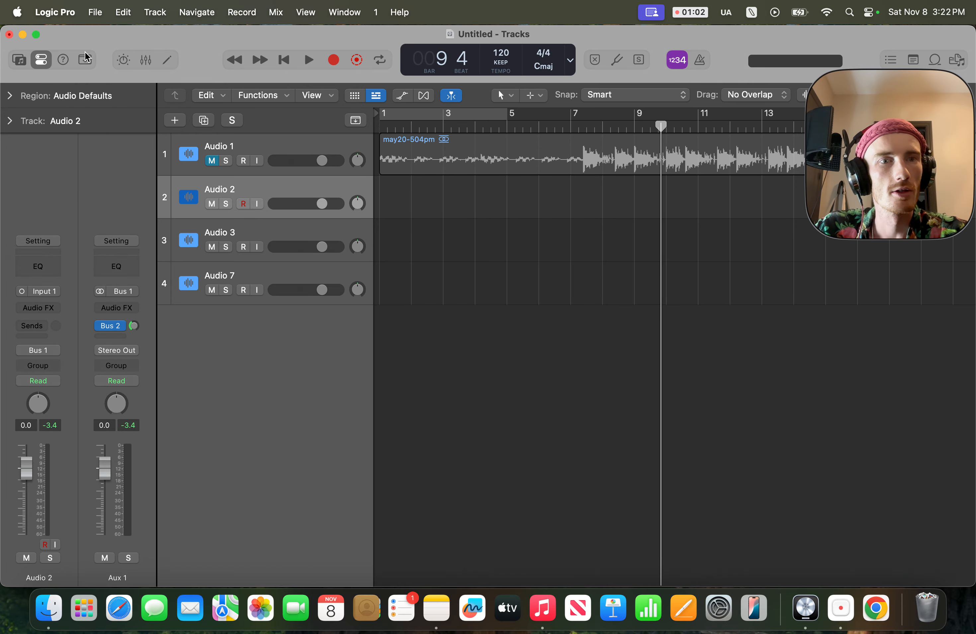
Open the audio device settings and choose MacBook Air Speakers as the output device.
left_click(50, 12)
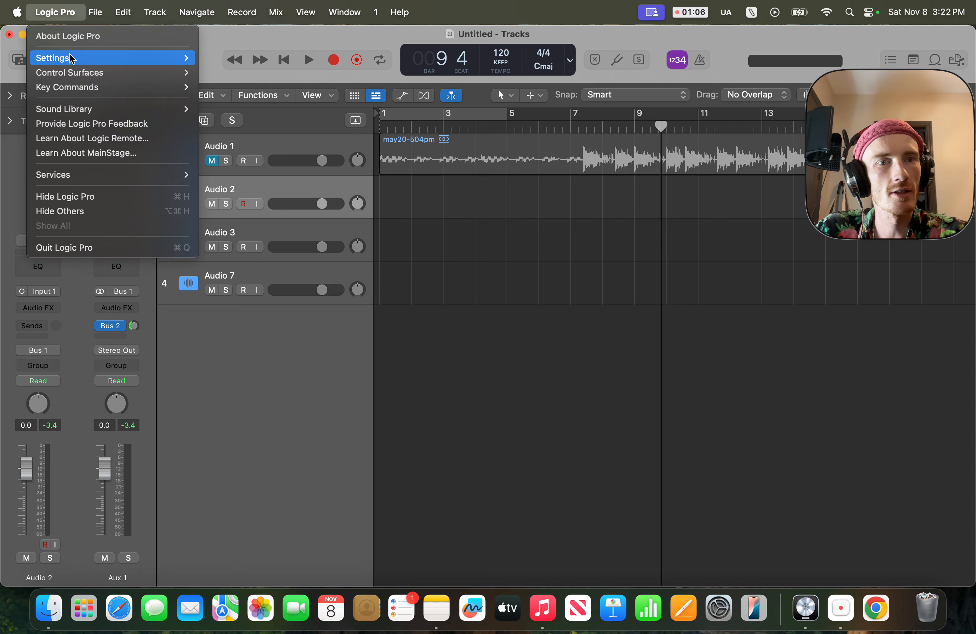
mouse_move(103, 58)
left_click(285, 78)
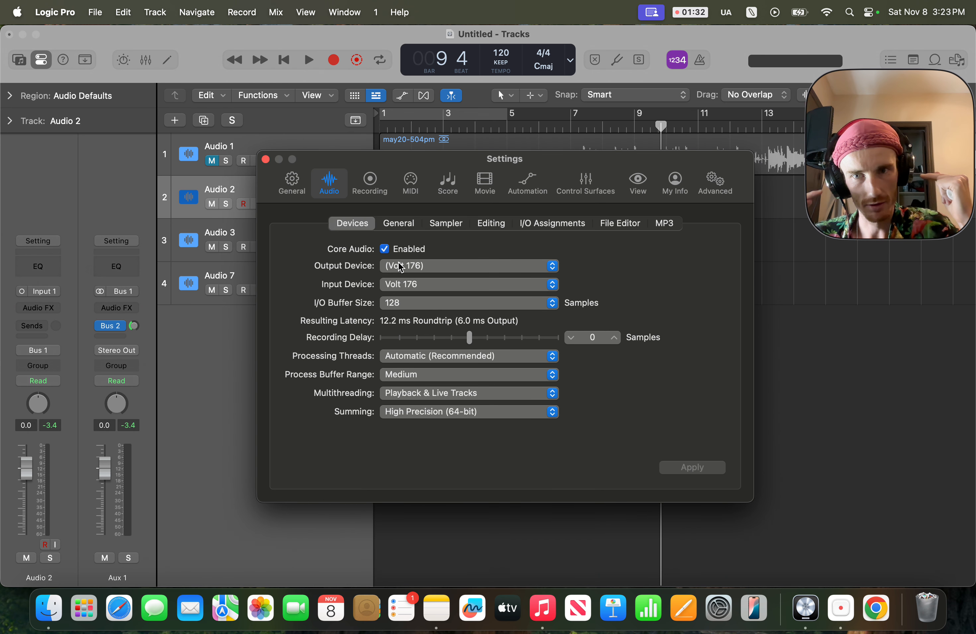
left_click(440, 266)
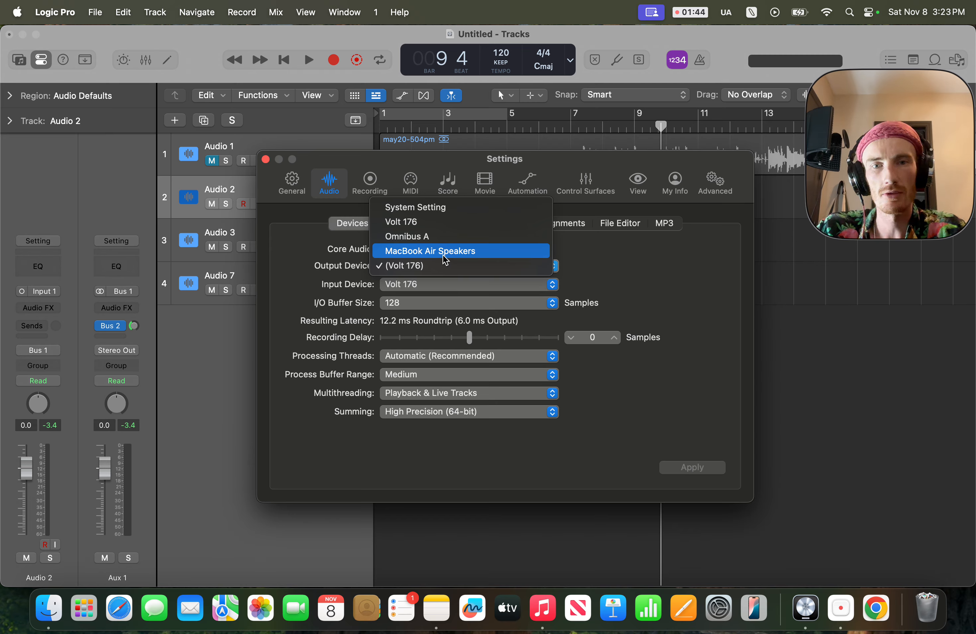
left_click(444, 258)
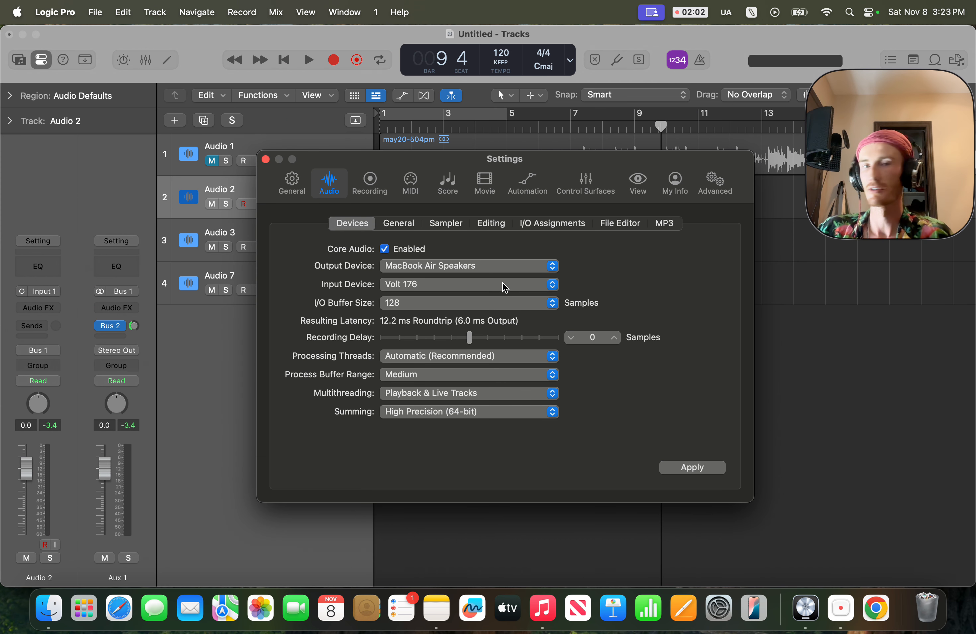
Turn on input monitoring for the Audio 2 track and set the audio output device to Volt 176, closing the settings.
left_click_drag(395, 157, 462, 225)
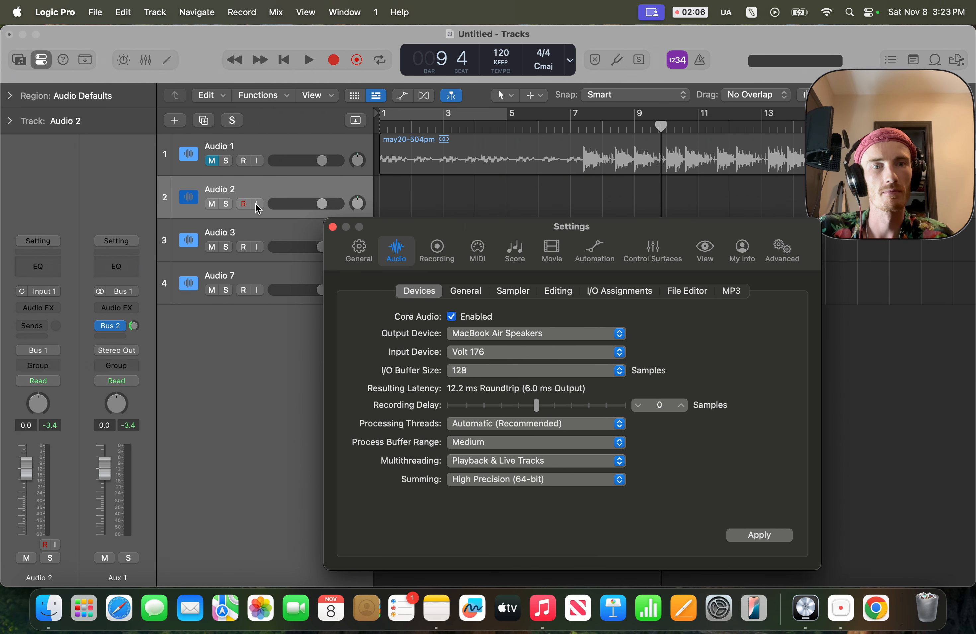
left_click(256, 204)
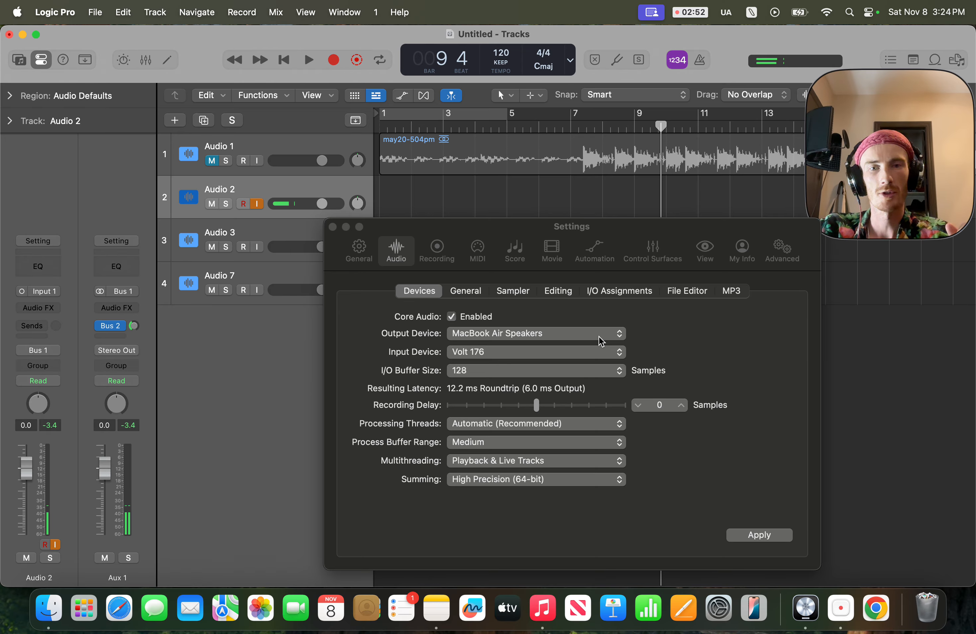
left_click(598, 337)
left_click(528, 303)
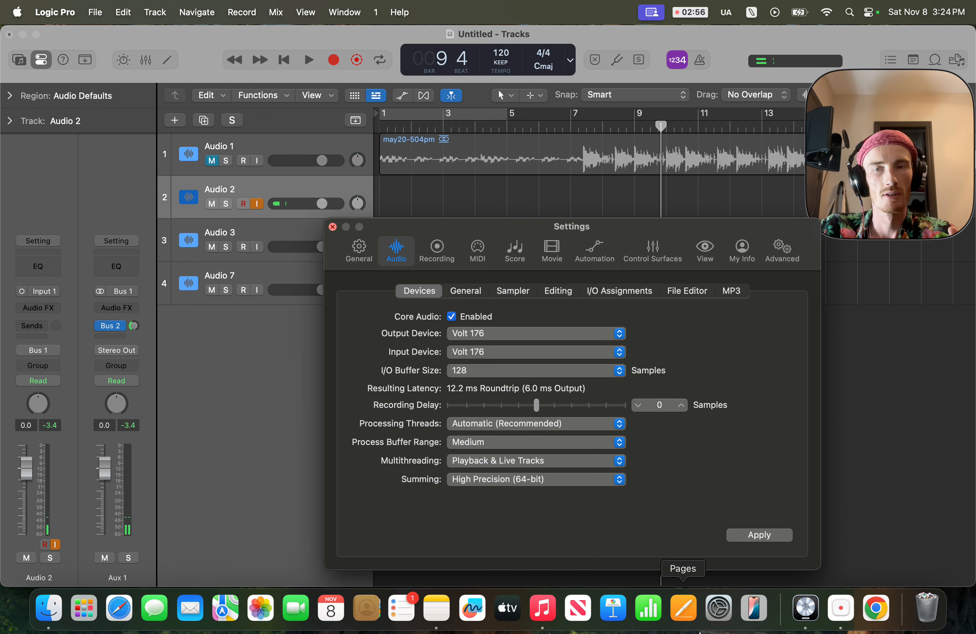
left_click(332, 227)
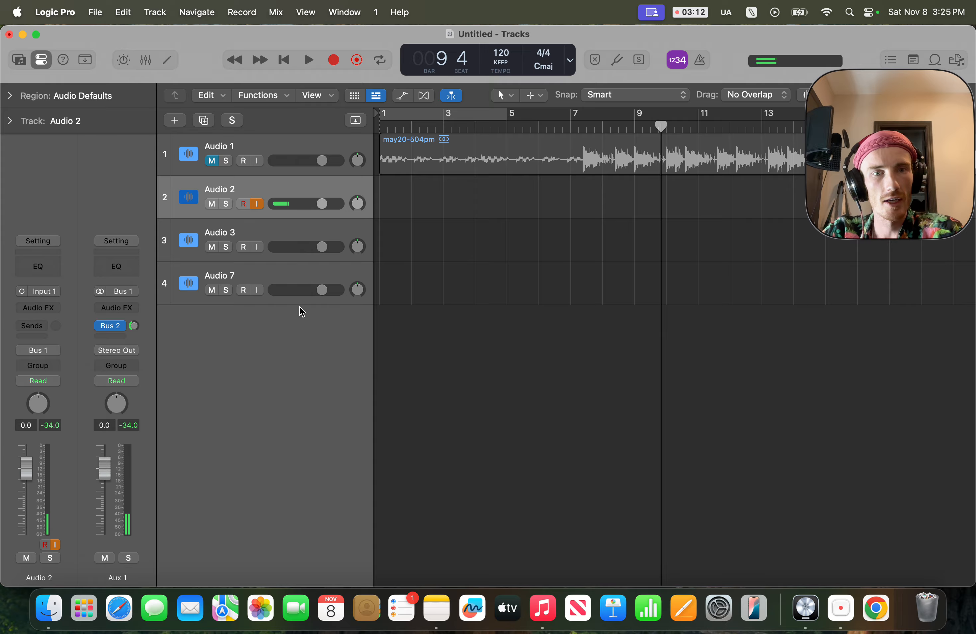
Create one Mic or Line audio track below Audio 7 and route its output to Bus 1.
left_click(304, 277)
left_click(175, 121)
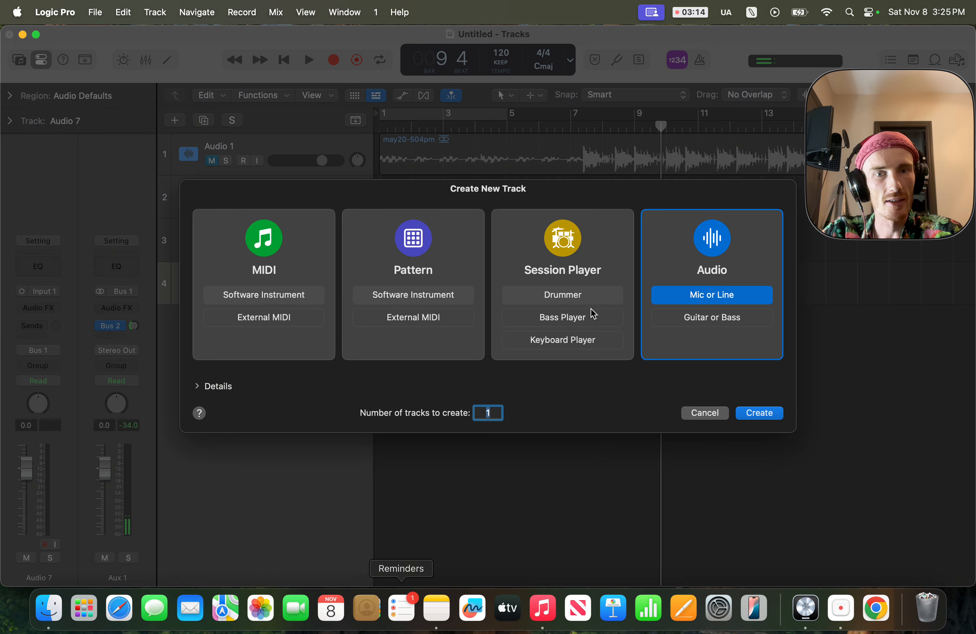
left_click(762, 414)
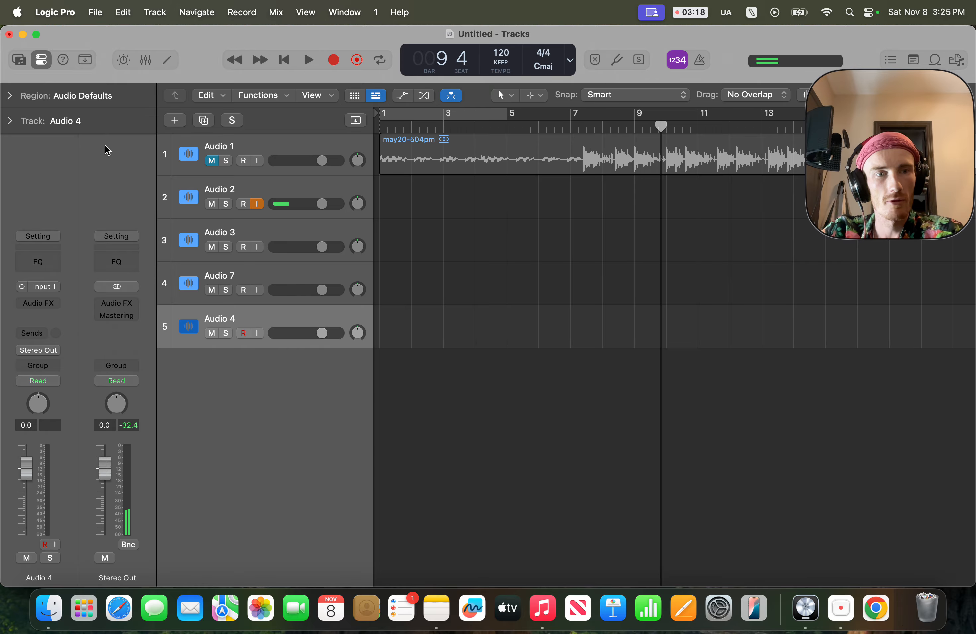
left_click(47, 352)
mouse_move(46, 428)
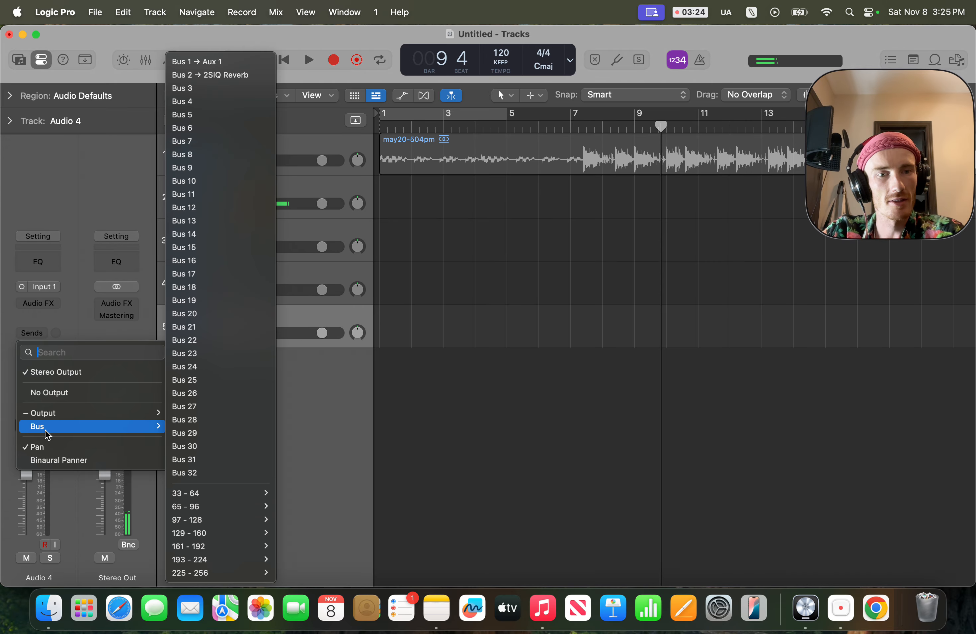
left_click(176, 62)
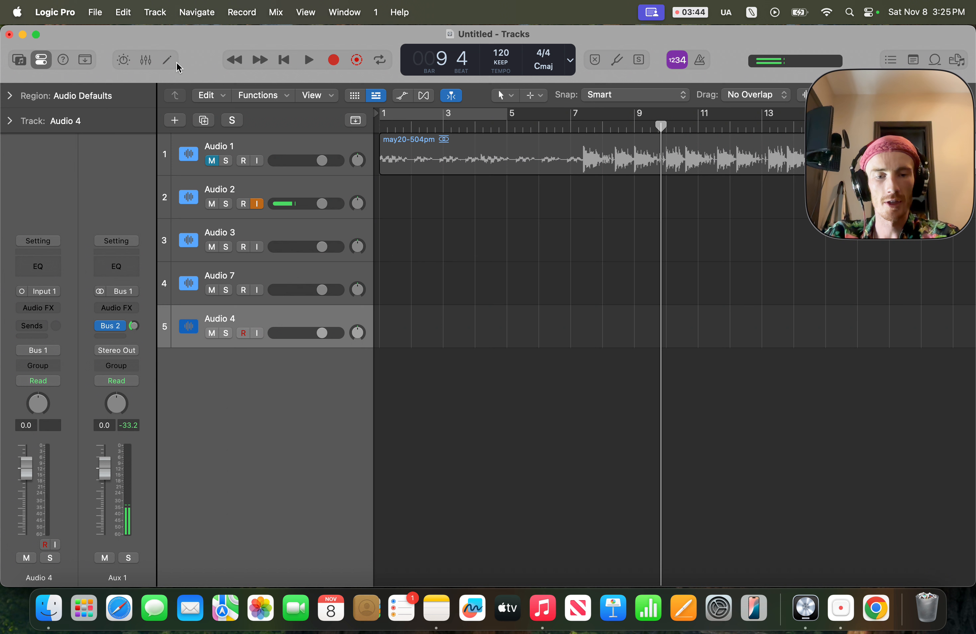
Lower the Aux 1 channel's volume all the way down in the Mixer and bring it back to 0 dB.
key("x")
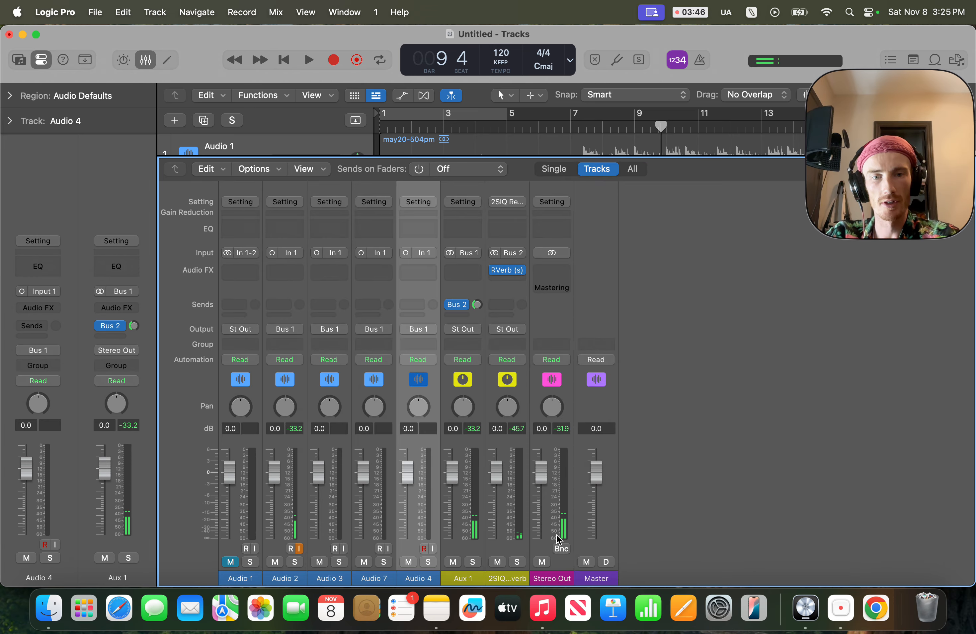
left_click(463, 580)
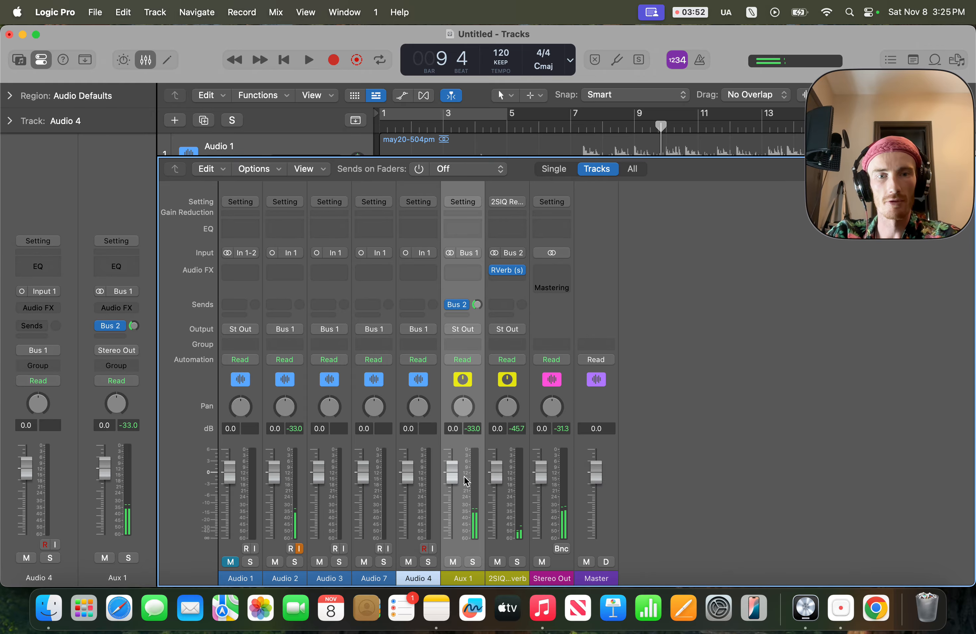
left_click_drag(452, 474, 452, 610)
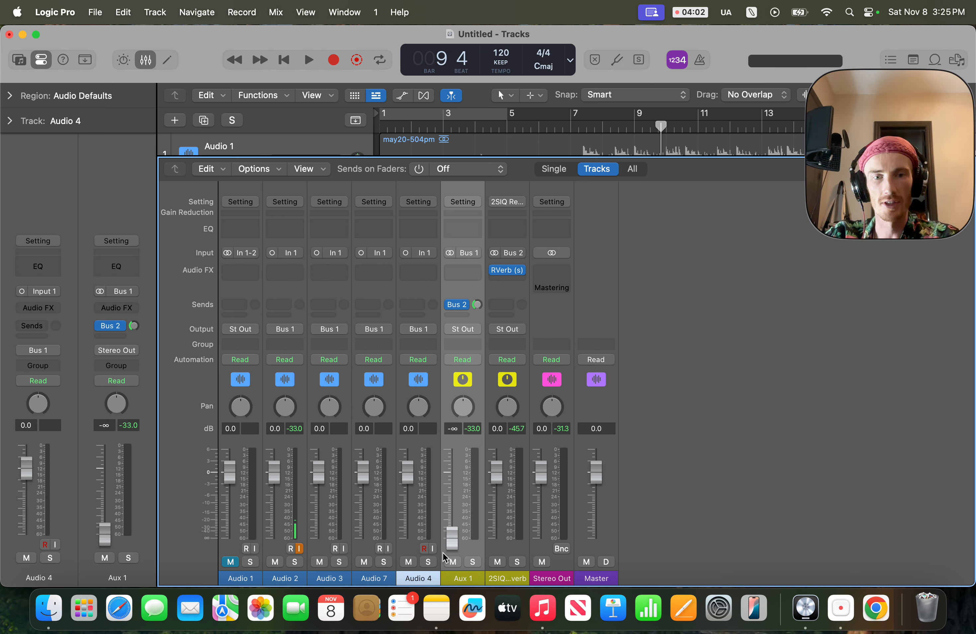
left_click_drag(457, 540, 457, 489)
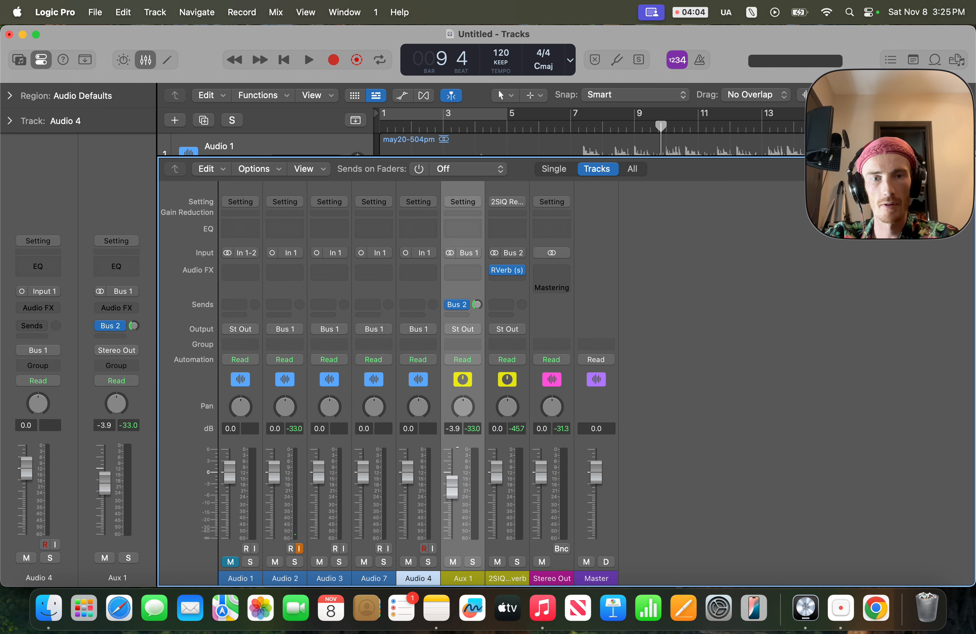
double_click(452, 489)
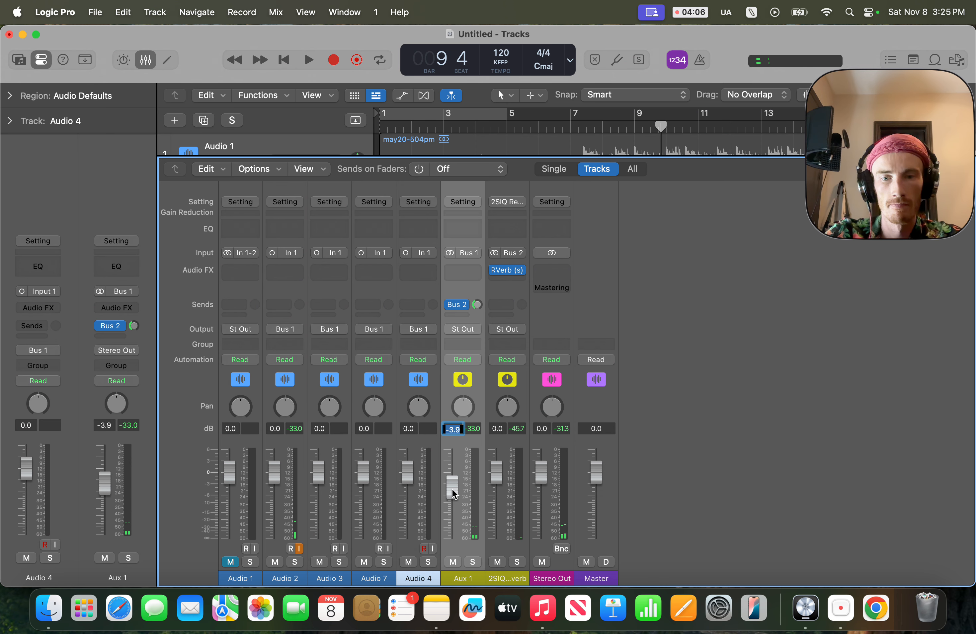
type("+0")
key("Return")
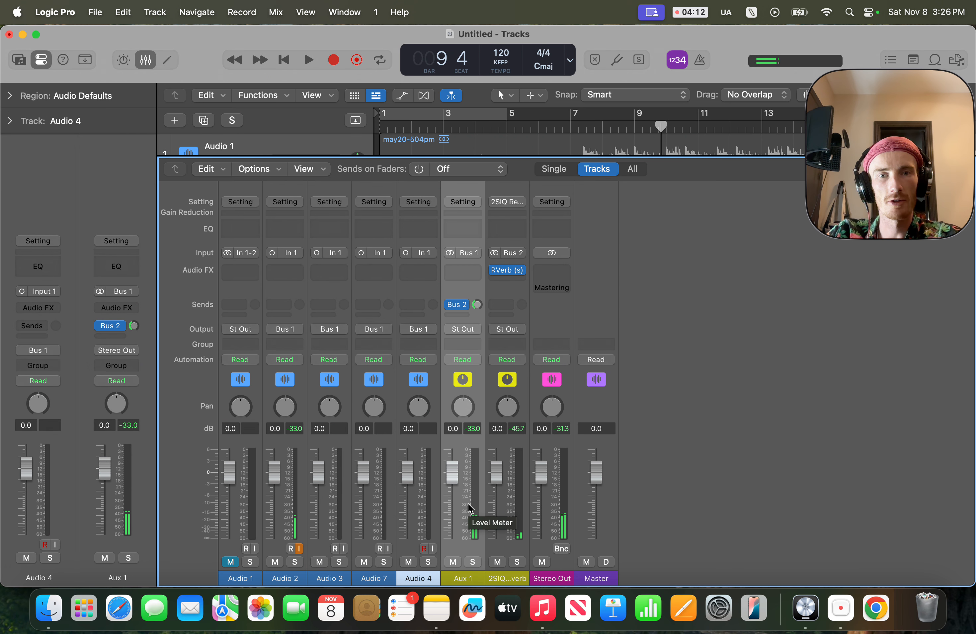
key("x")
Select the Audio 2 track and check the Aux 1 channel strip in the Mixer.
left_click(284, 237)
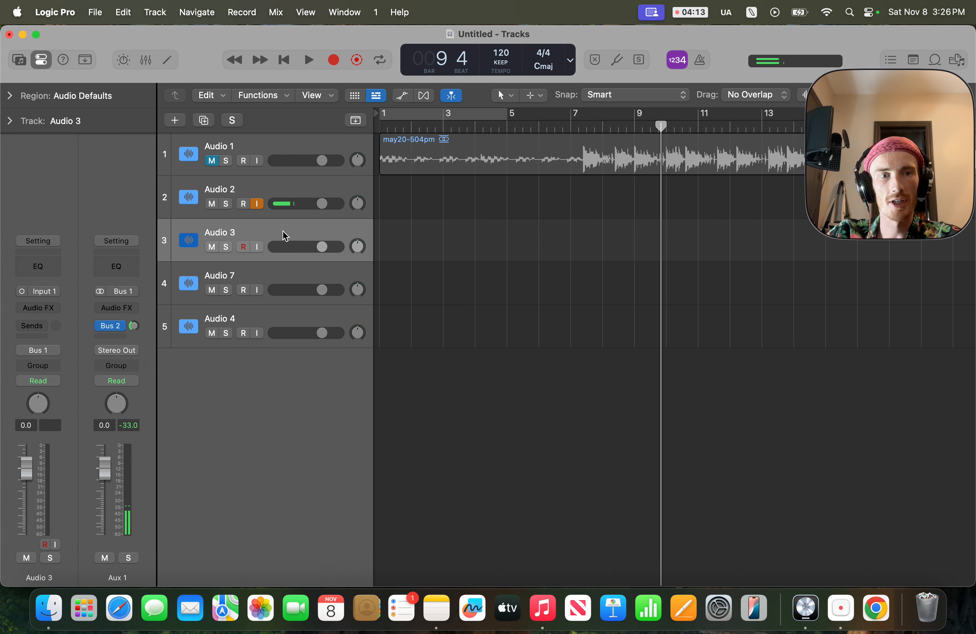
left_click(264, 184)
key("x")
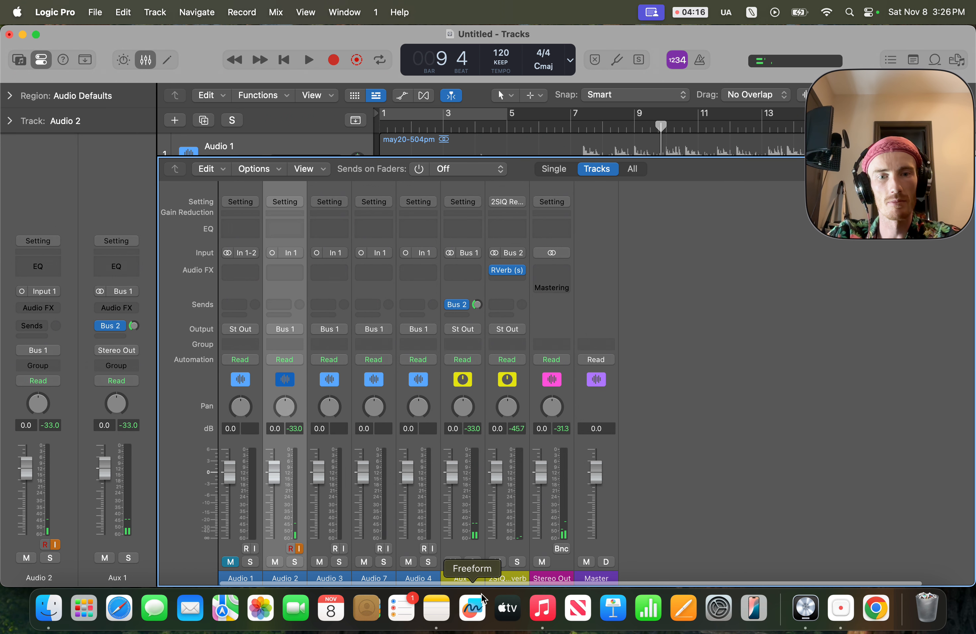
left_click(464, 578)
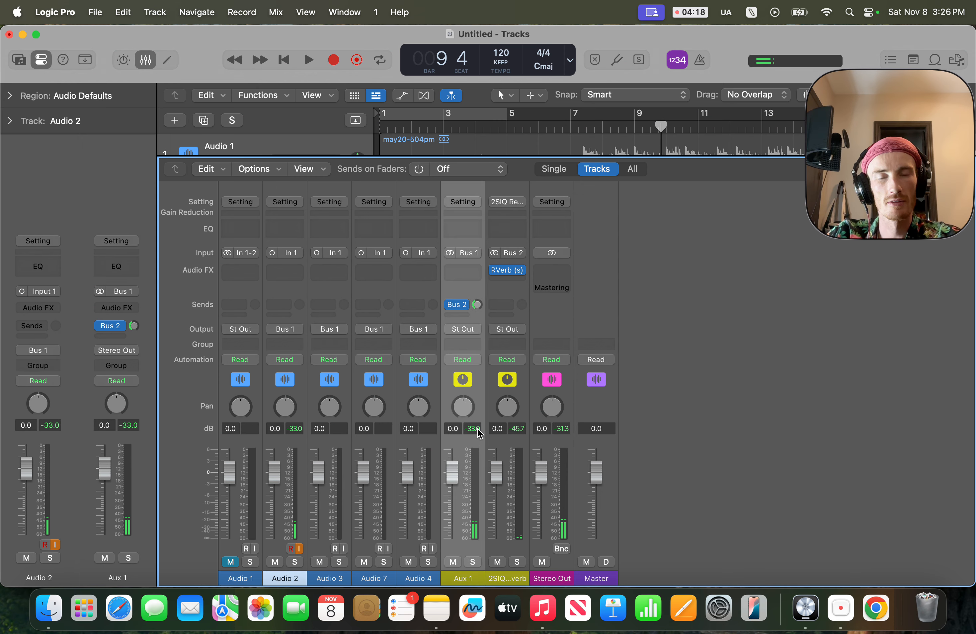
key("x")
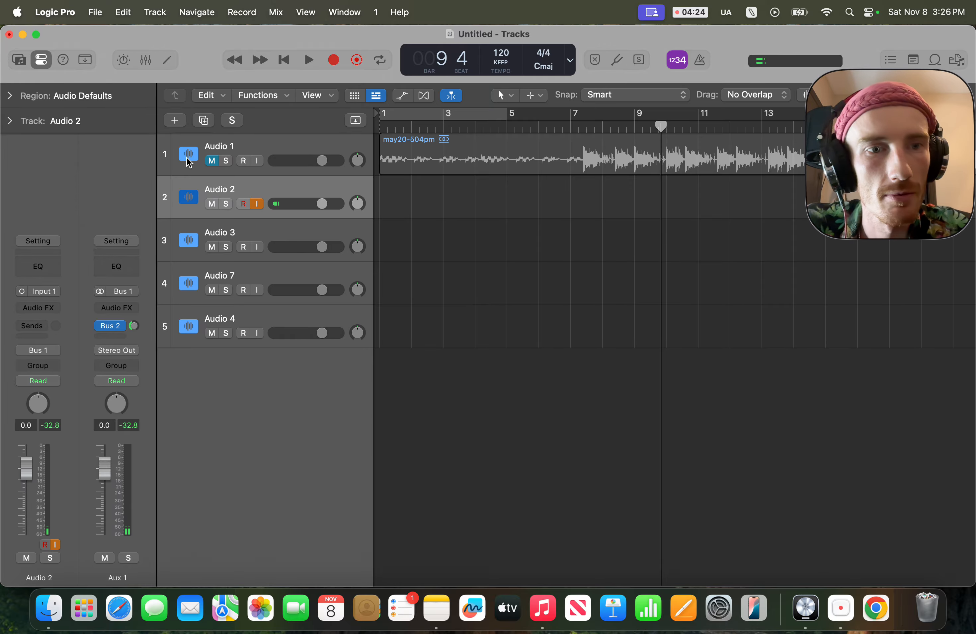
With Audio 1 unmuted, record a take on Audio 2 from bar 6 beat 4 to bar 11, and turn off input monitoring.
left_click(212, 161)
left_click(563, 126)
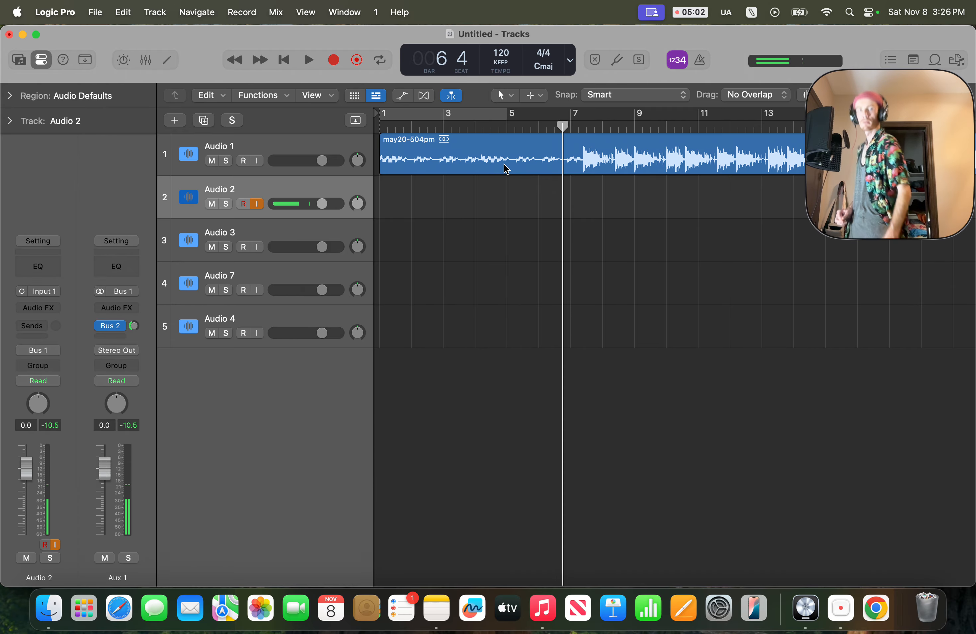
key("r")
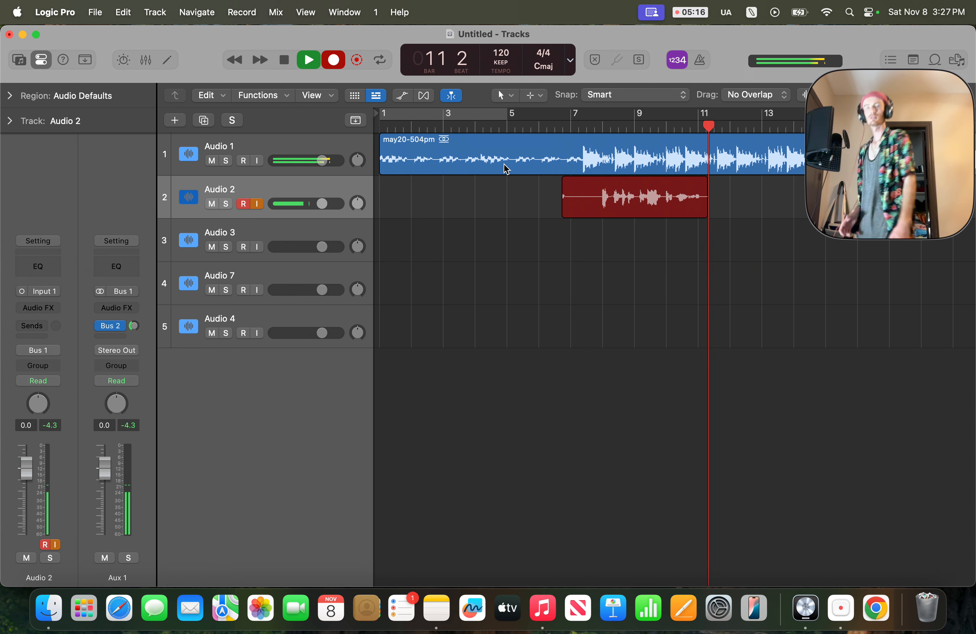
key("space")
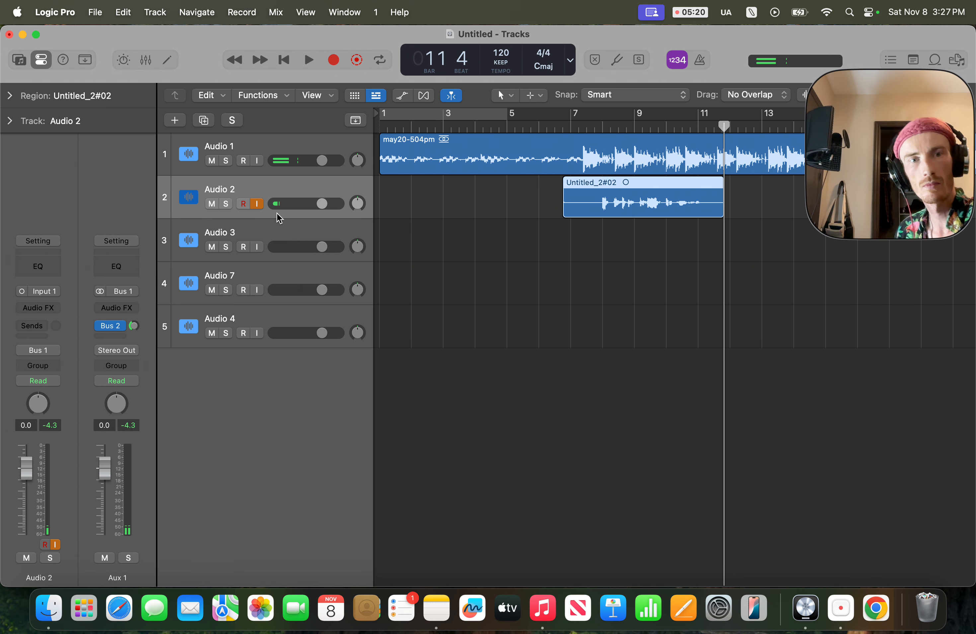
left_click(256, 204)
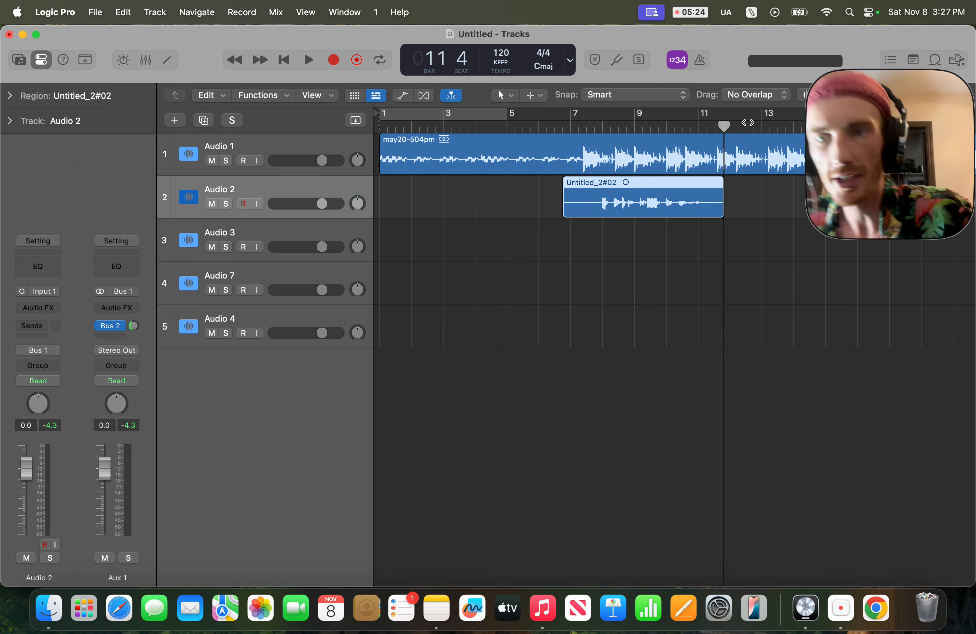
Solo the Audio 2 track and play back its recorded take from bar 7 beat 4.
left_click(593, 126)
left_click(270, 152)
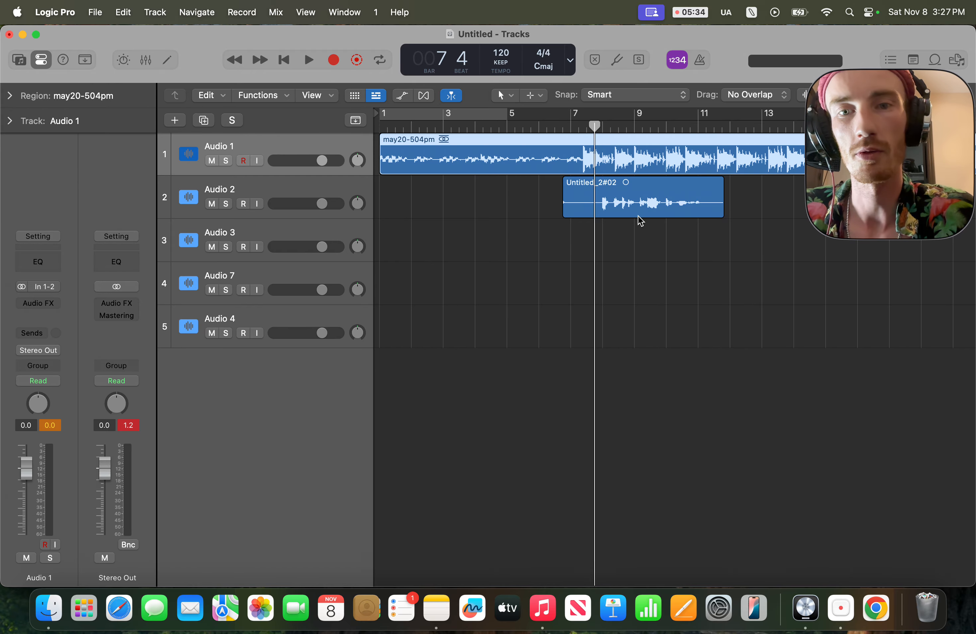
left_click(296, 191)
left_click(226, 204)
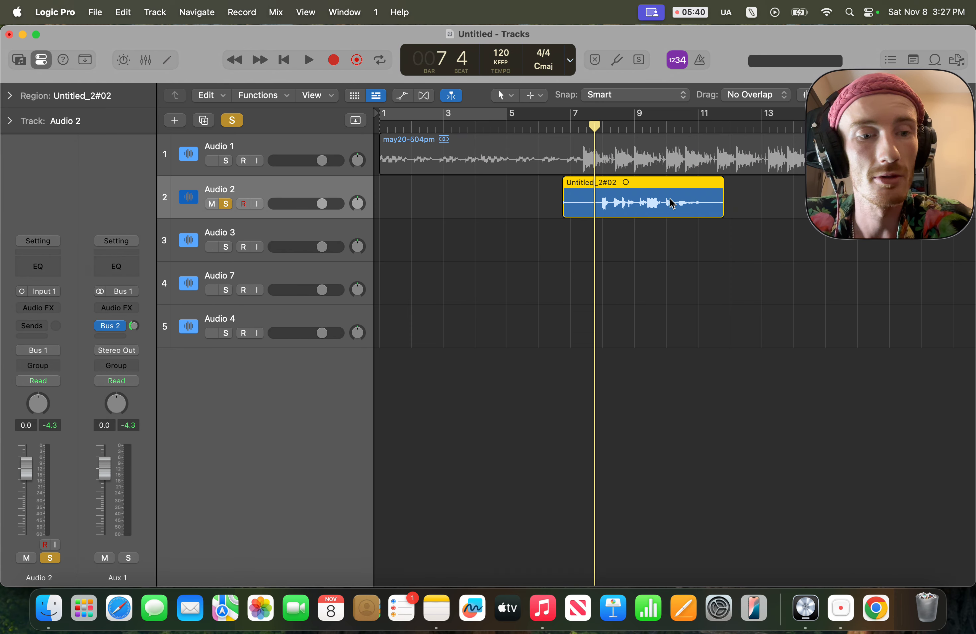
key("space")
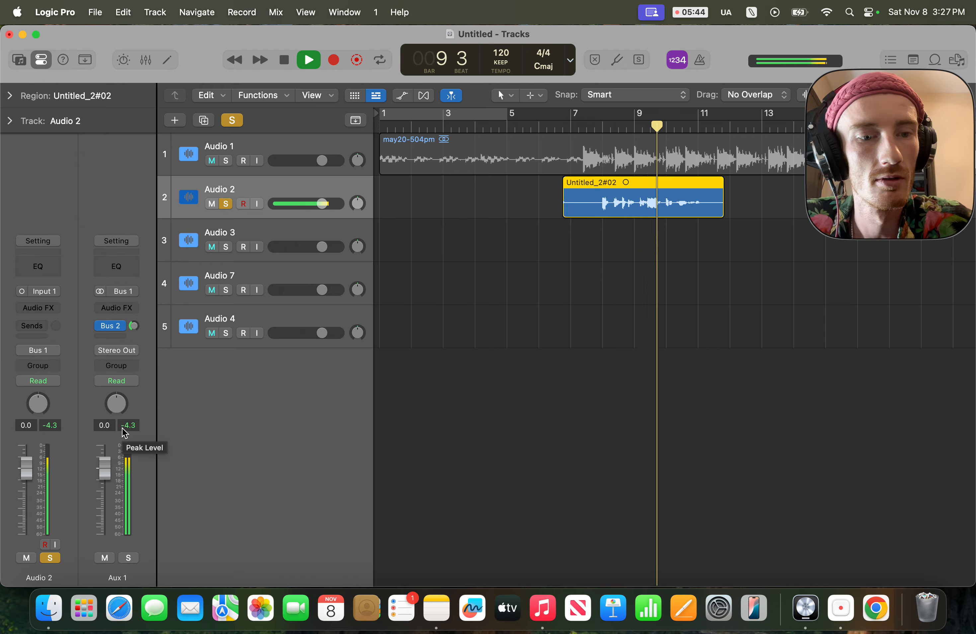
key("space")
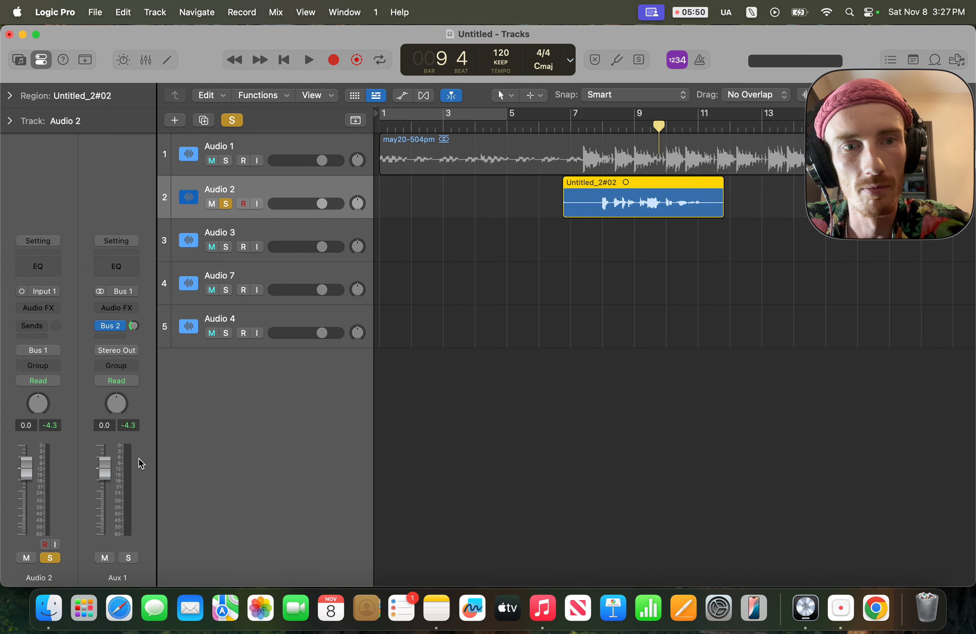
Examine the Aux 1, 2SIQ reverb and Stereo Out channel strips in the Mixer, comparing their inputs, sends and outputs.
key("x")
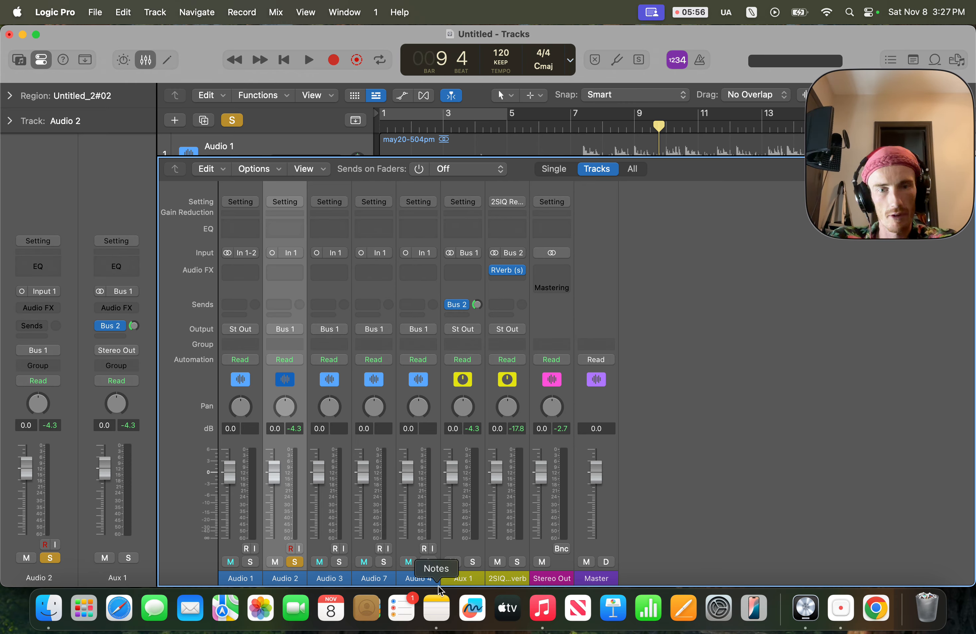
left_click(483, 309)
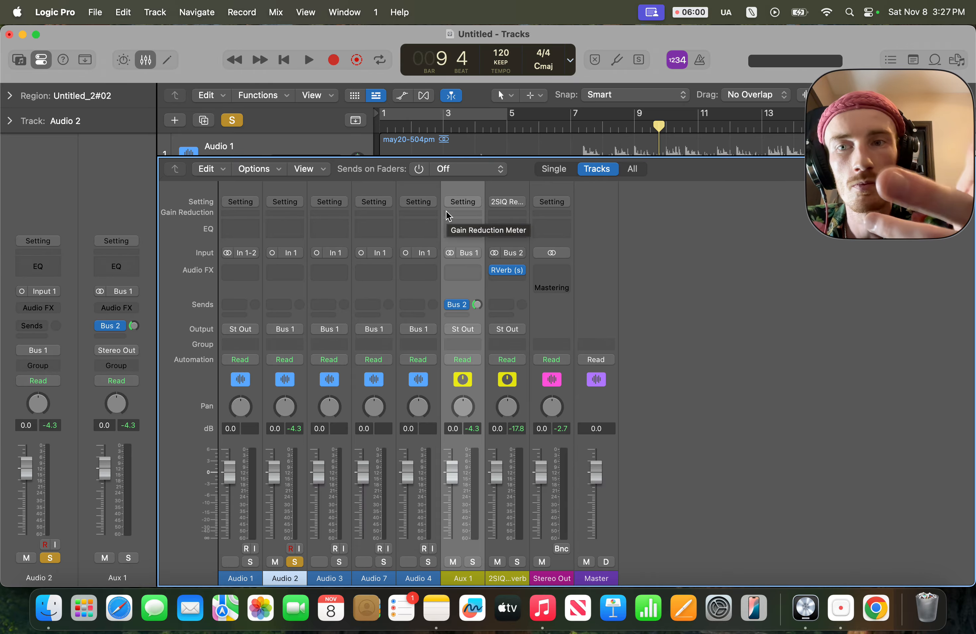
left_click(513, 578)
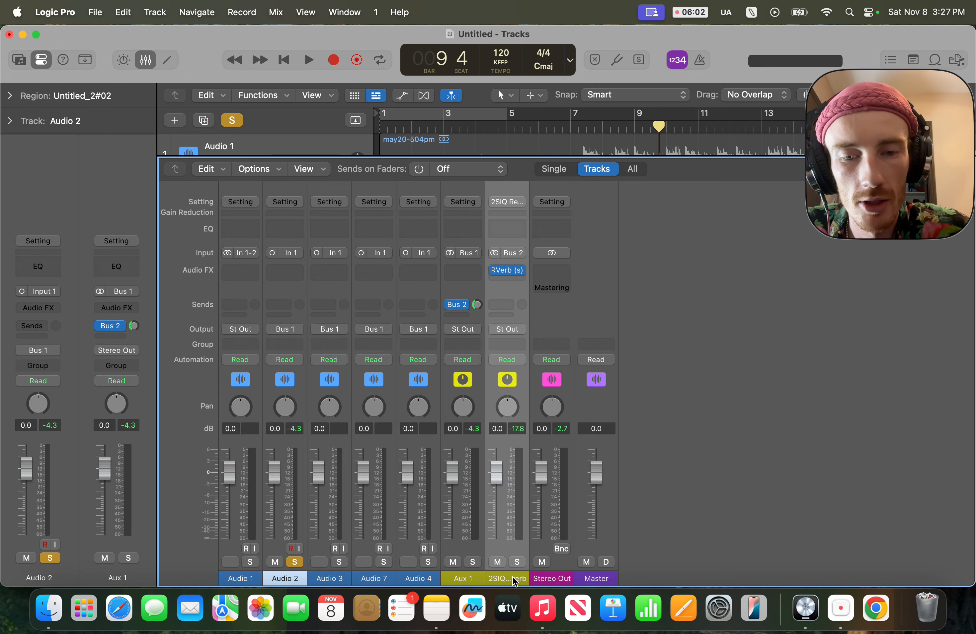
left_click(465, 558)
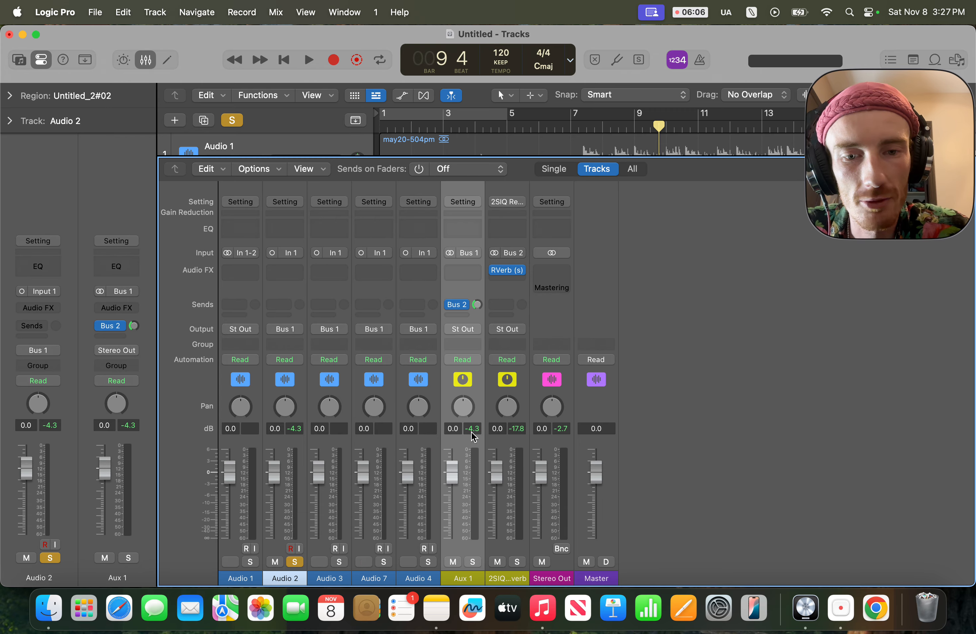
left_click(560, 580)
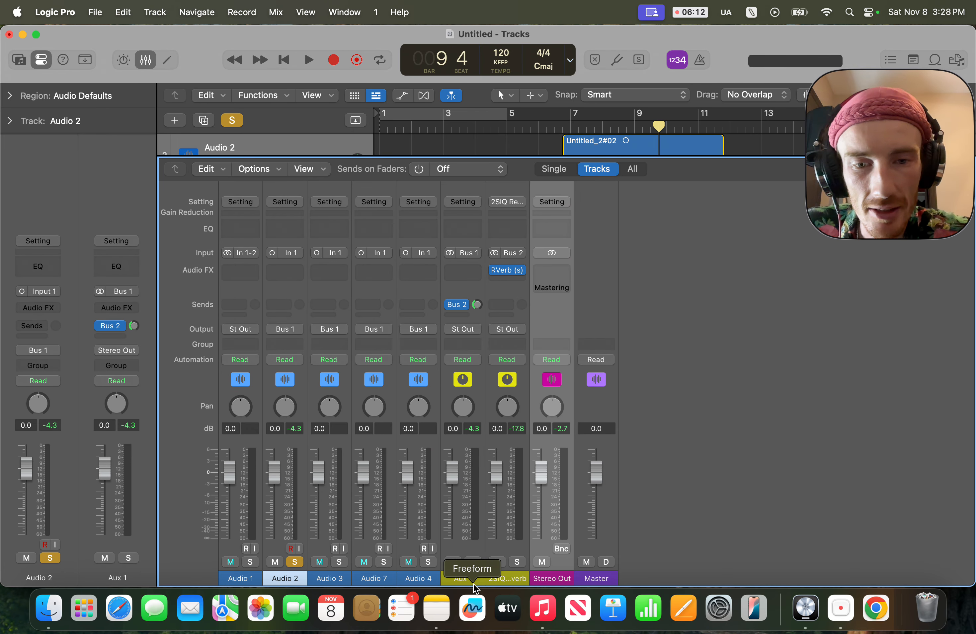
left_click(476, 504)
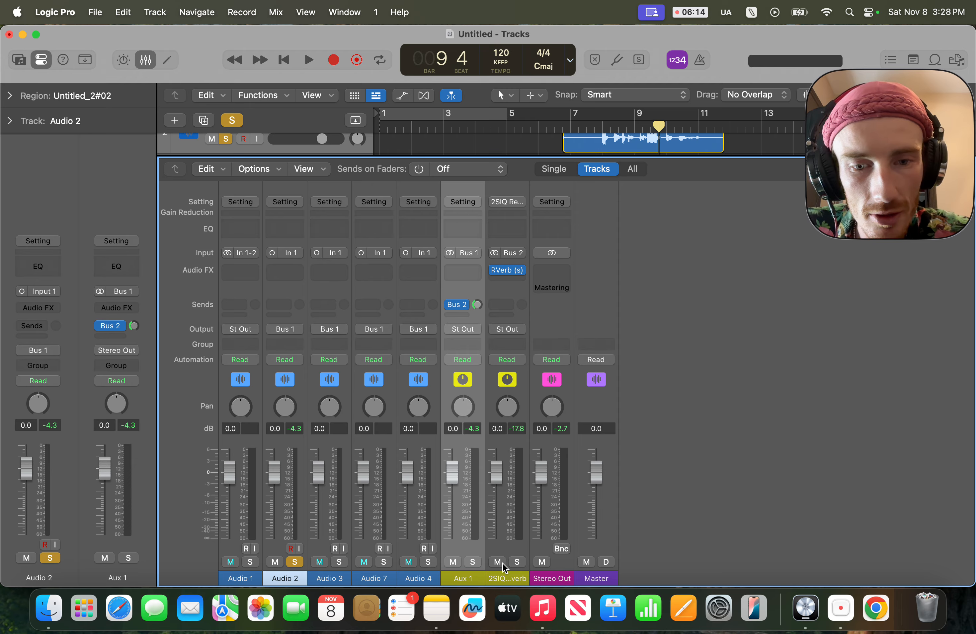
left_click(513, 580)
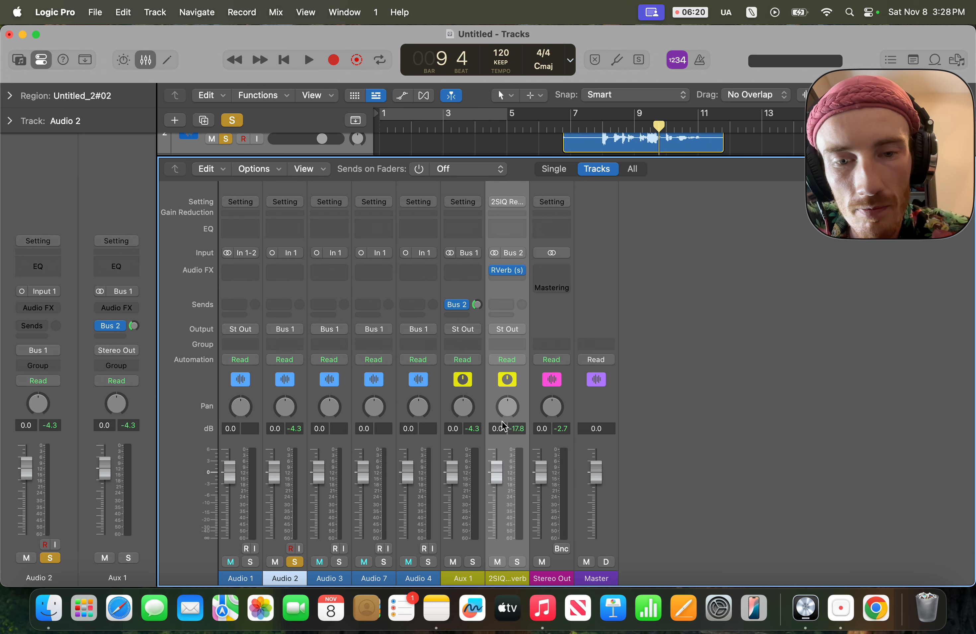
Mute the 2SIQ reverb channel, play back the Audio 2 take dry from bar 7, and unmute the reverb.
left_click(497, 562)
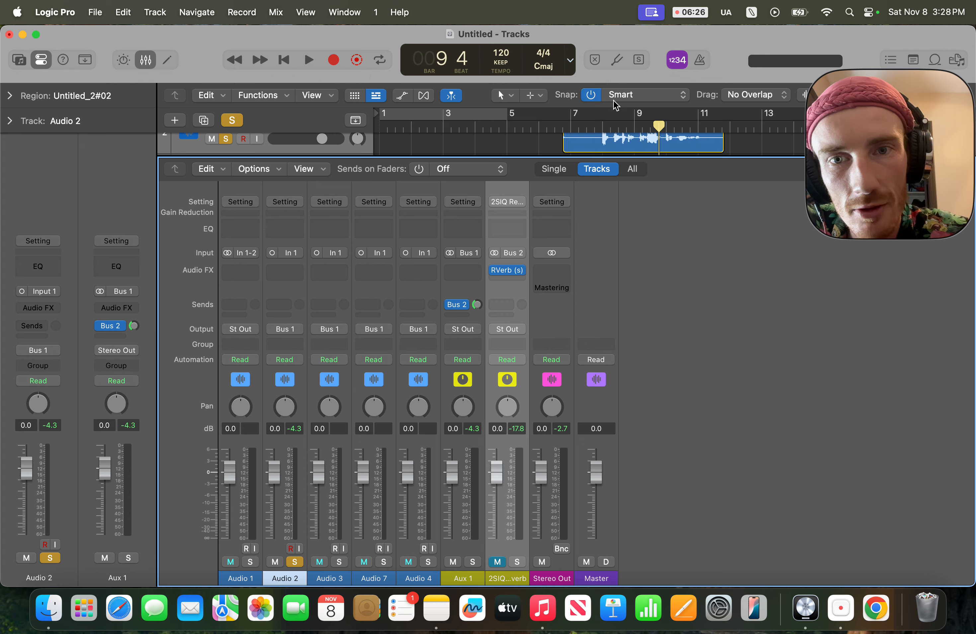
left_click(600, 123)
key("space")
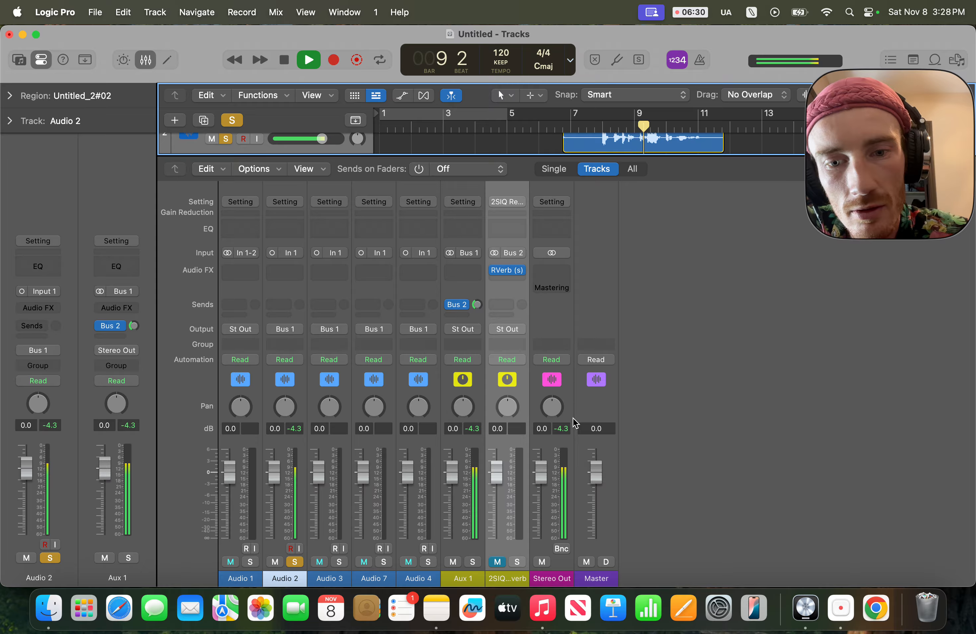
key("space")
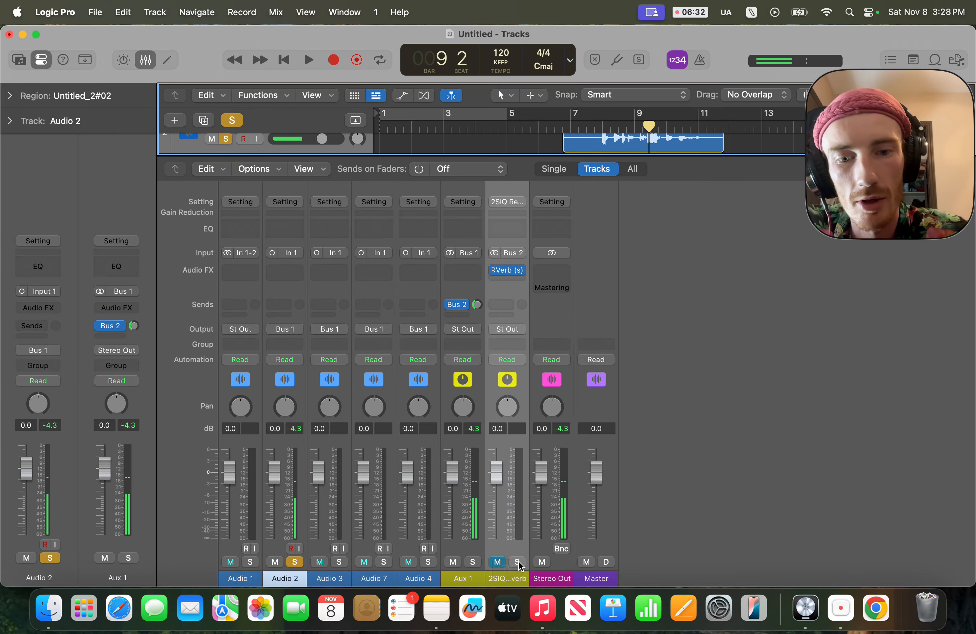
left_click(497, 563)
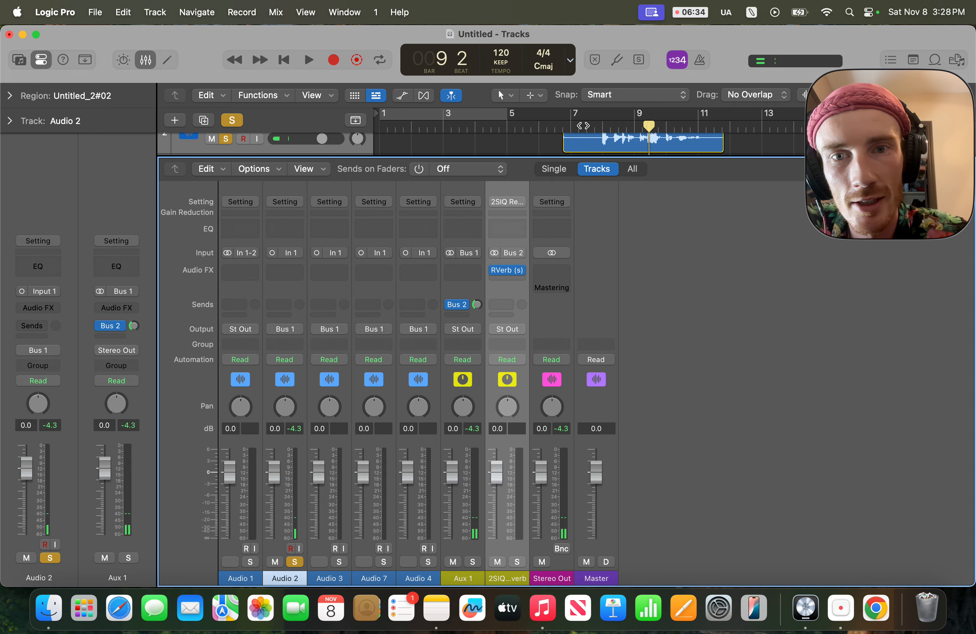
Play back the soloed Audio 2 take with reverb from bar 7 beat 3 and close the Mixer.
left_click(589, 123)
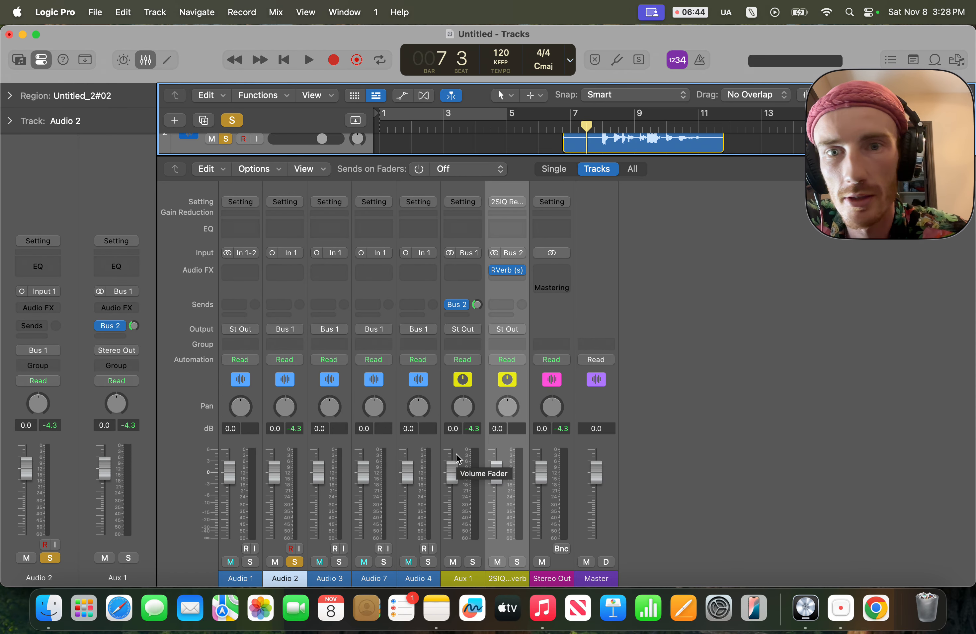
key("space")
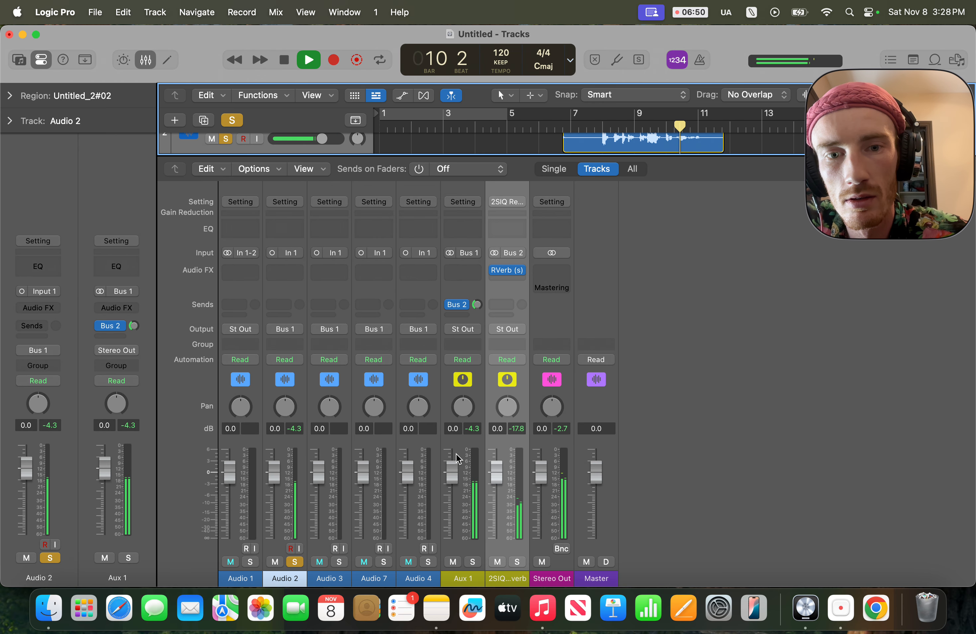
key("space")
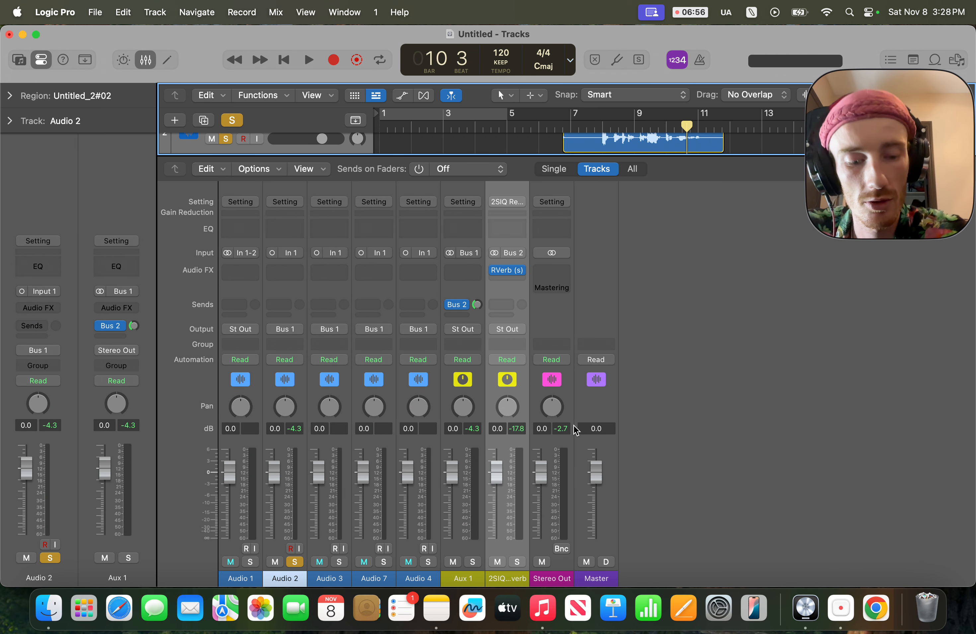
key("x")
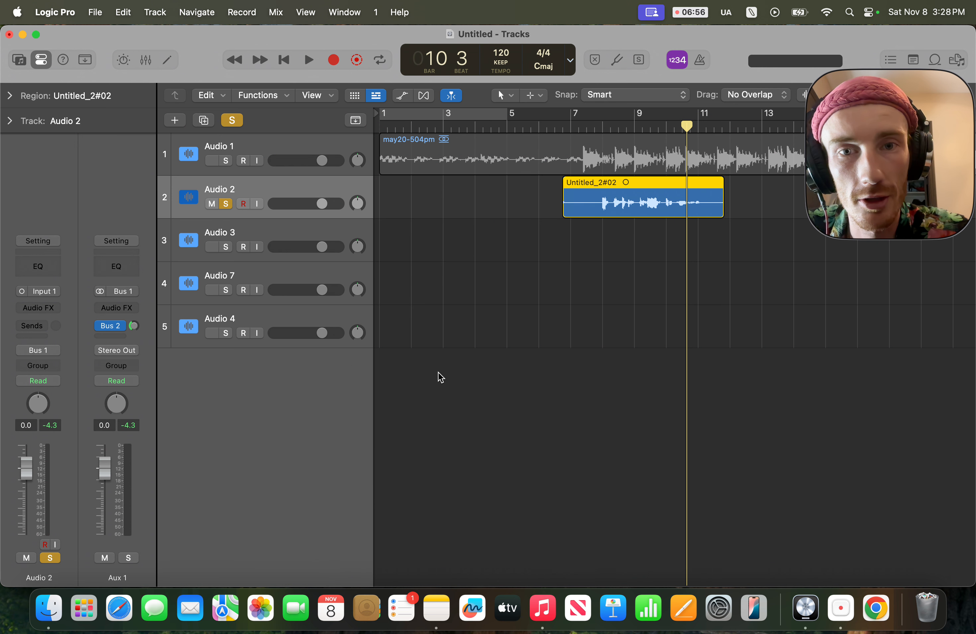
Unsolo Audio 2 and play all tracks together from bar 7 beat 3 with Audio 1 selected and the Mixer open.
left_click(226, 205)
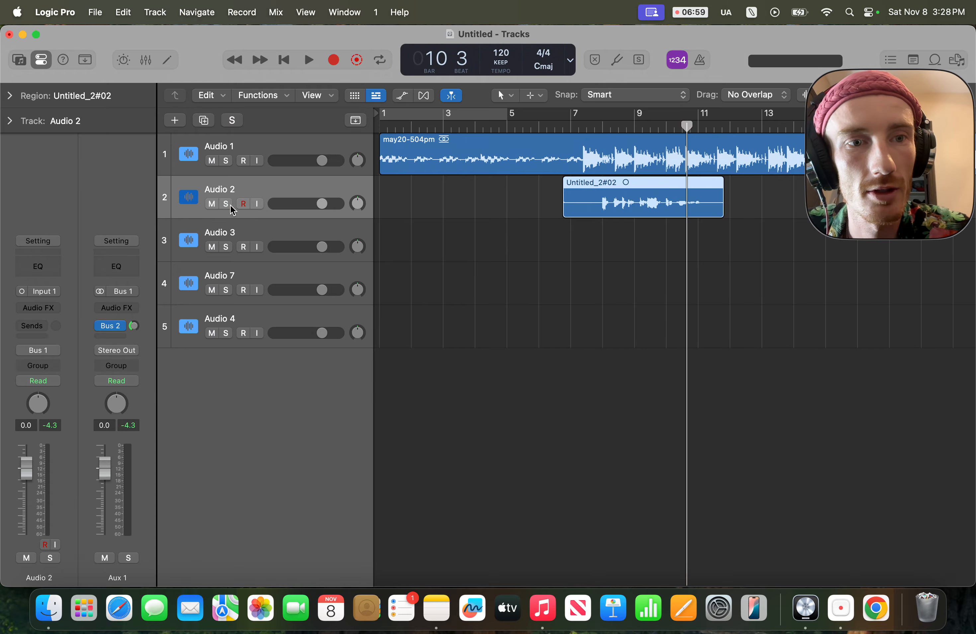
left_click(271, 142)
key("x")
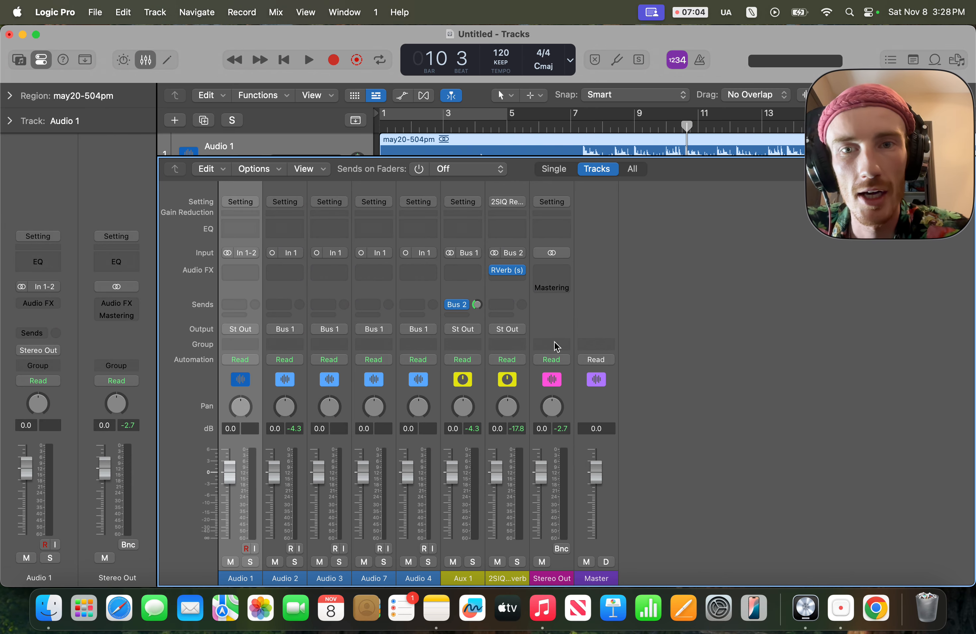
left_click_drag(595, 131, 586, 129)
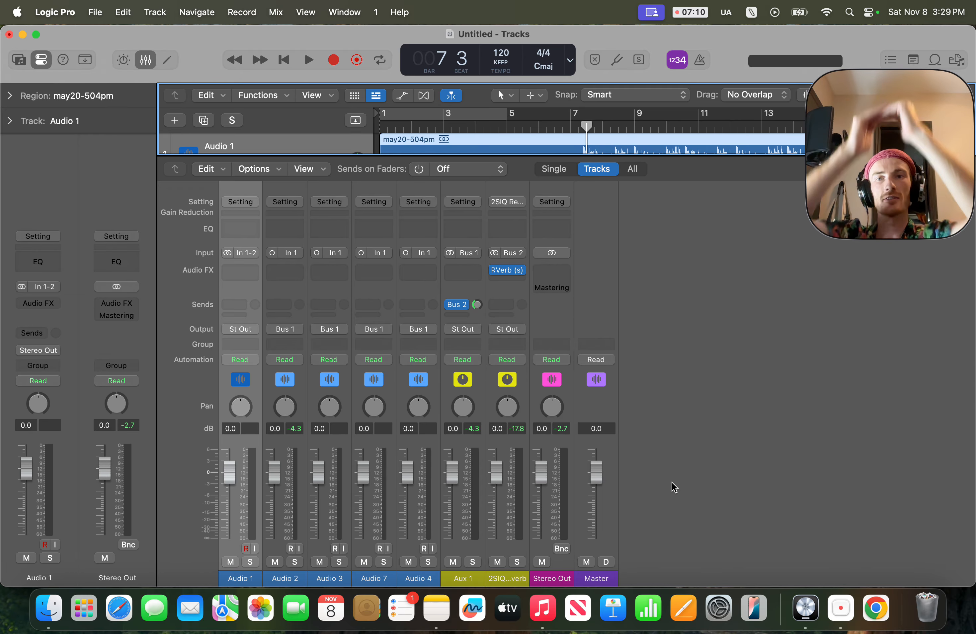
key("space")
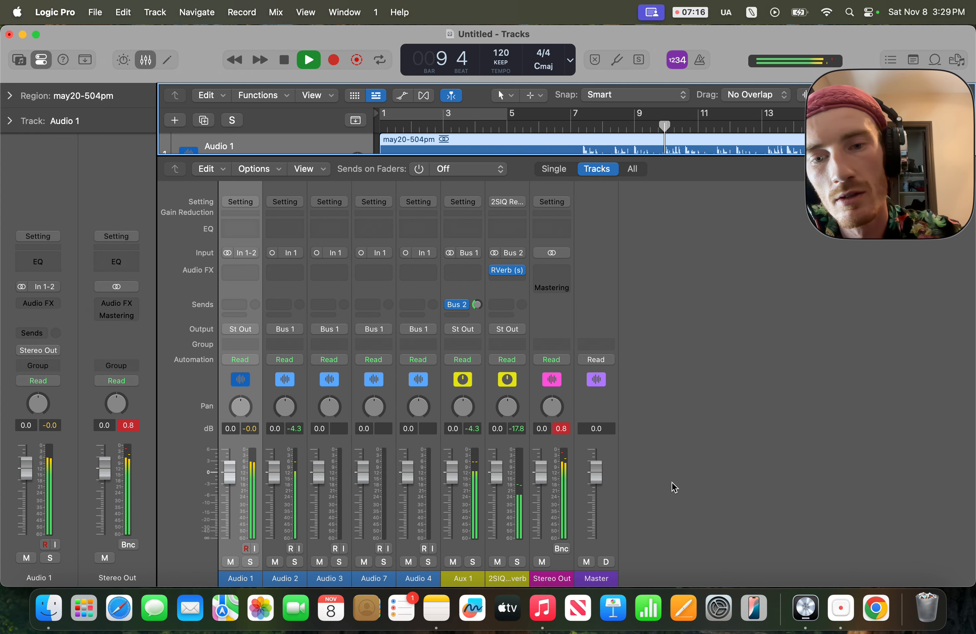
key("space")
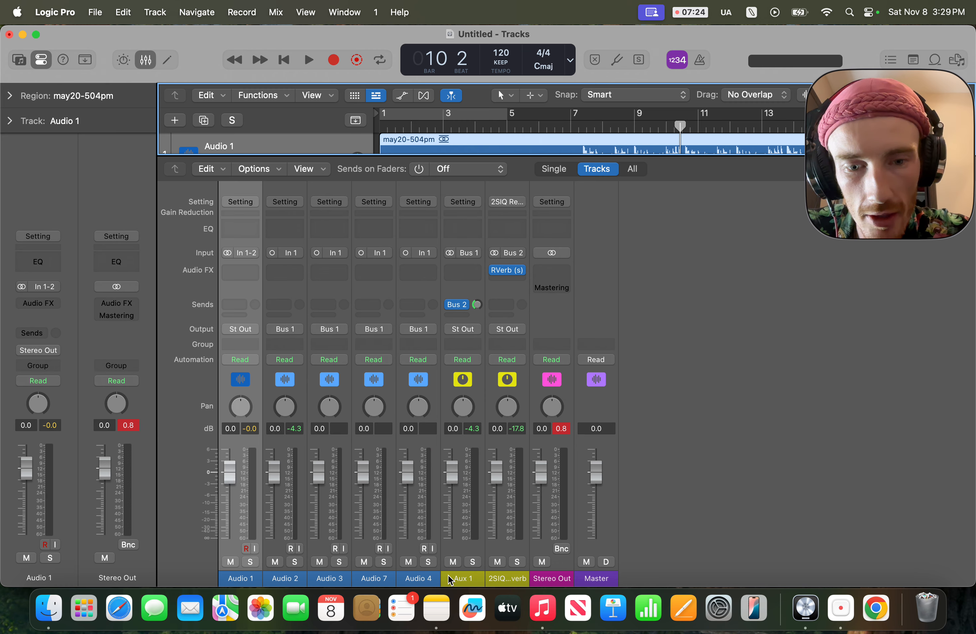
Lower the Audio 1 channel's volume to -3.0 dB in the Mixer and close the Mixer.
left_click(462, 579)
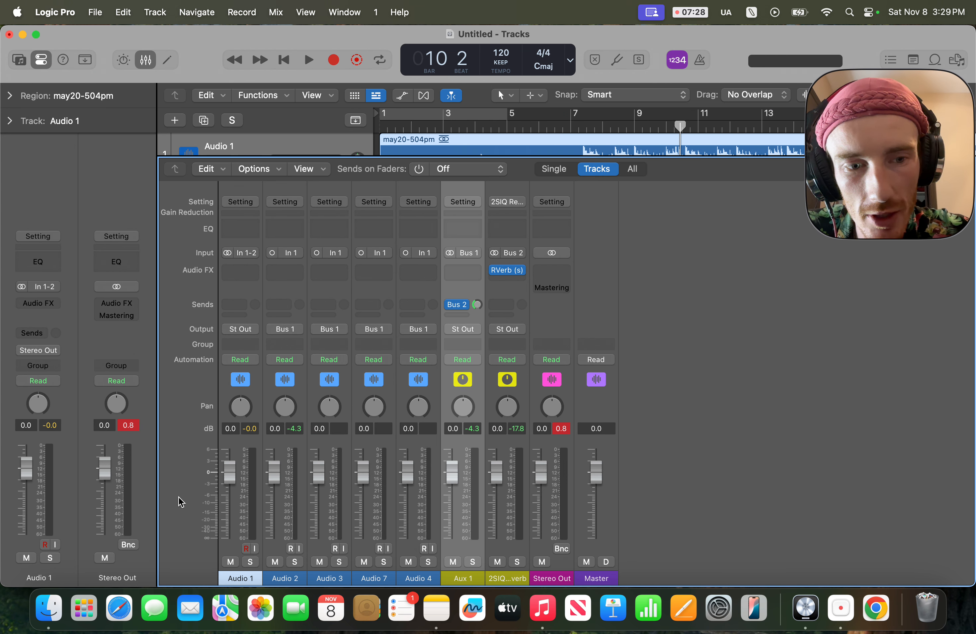
left_click_drag(230, 478, 230, 491)
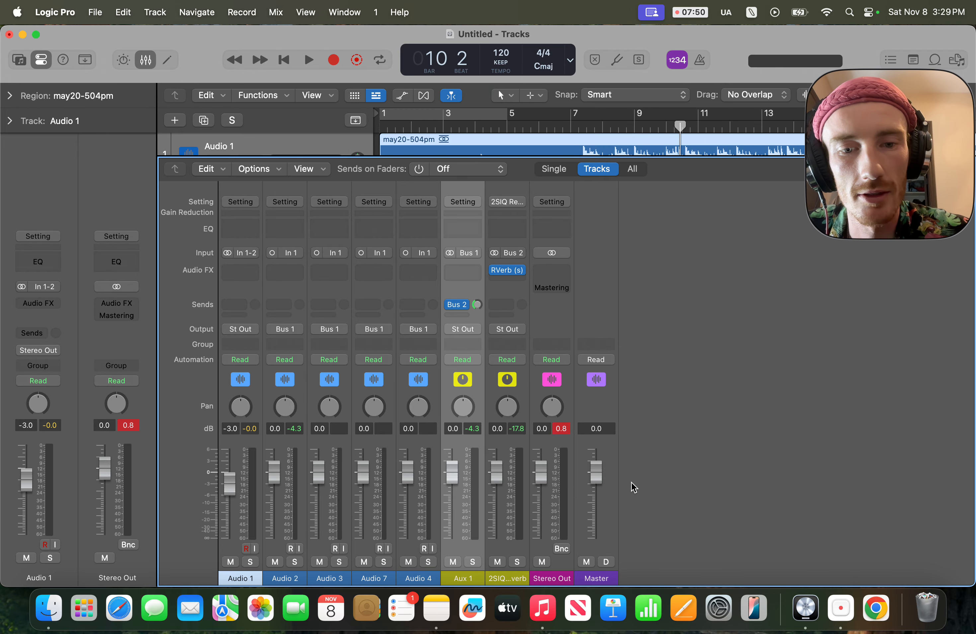
key("x")
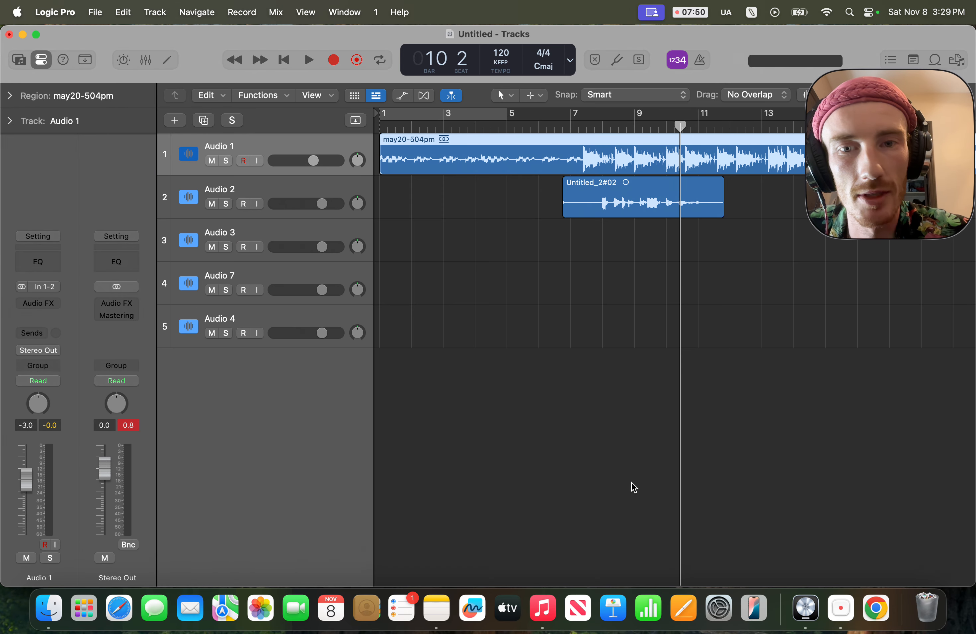
Play the mix from bar 7 beat 4 and check the Stereo Out channel's peak level in the Mixer.
left_click(594, 125)
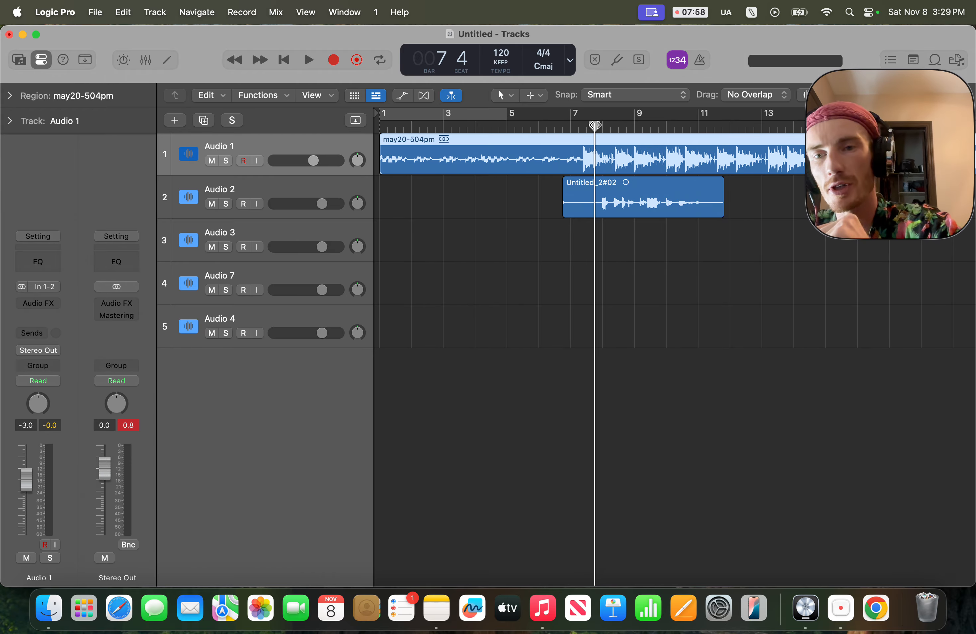
key("x")
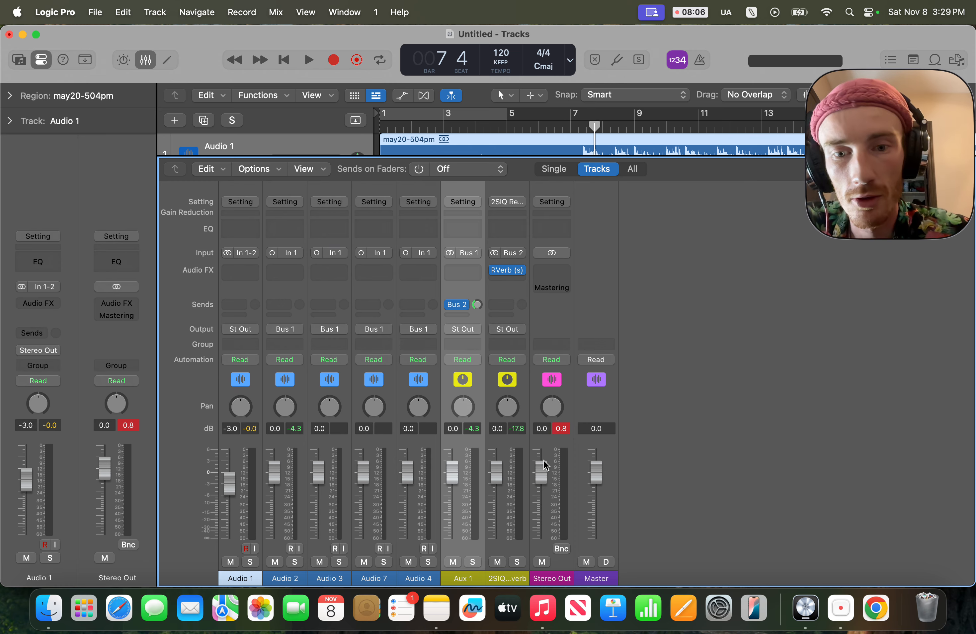
left_click(555, 581)
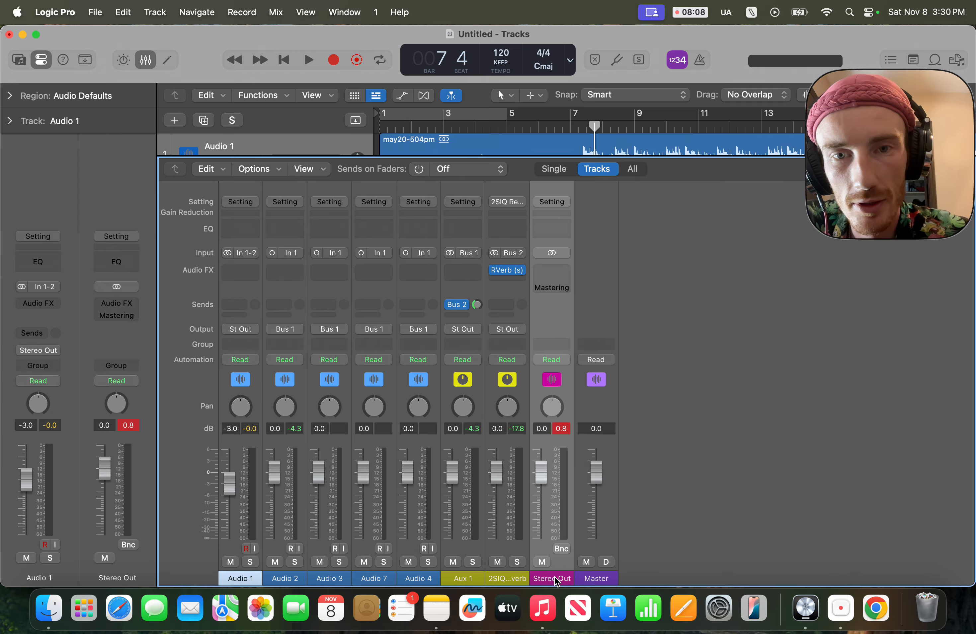
key("space")
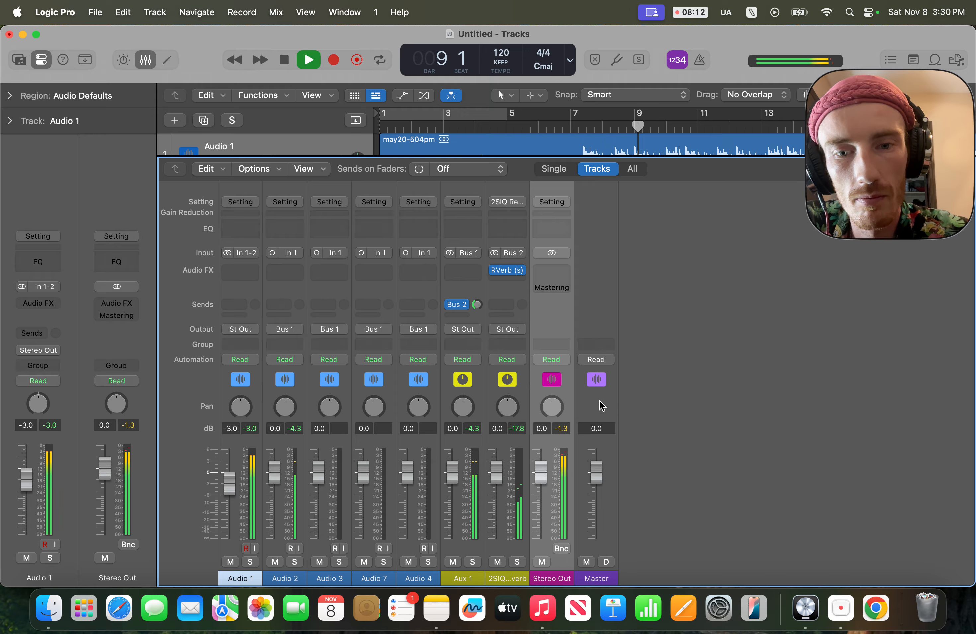
key("space")
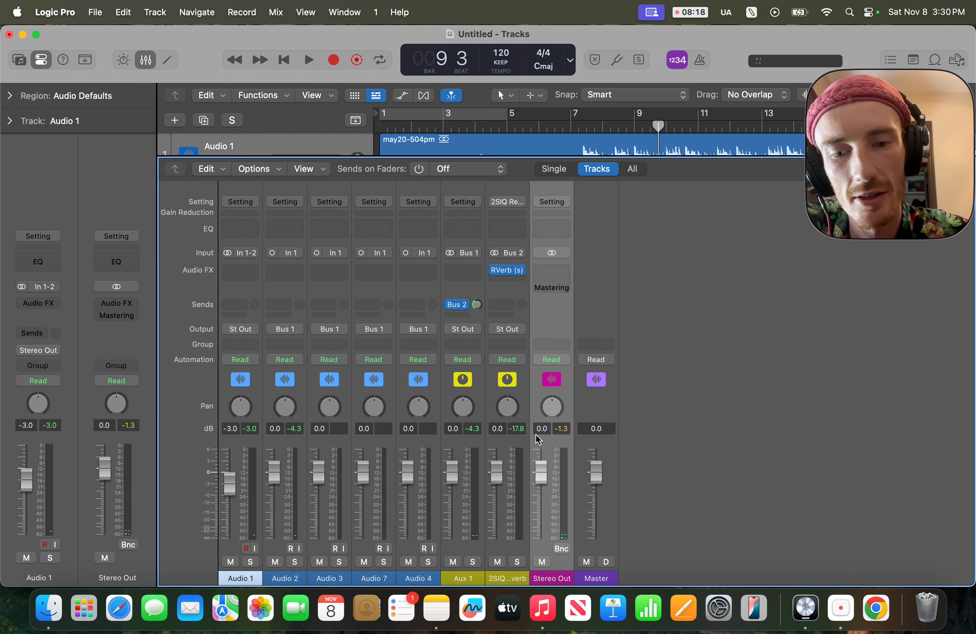
Check the Aux 1 and 2SIQ reverb channel strips and return to the full track view.
left_click(460, 577)
left_click(510, 578)
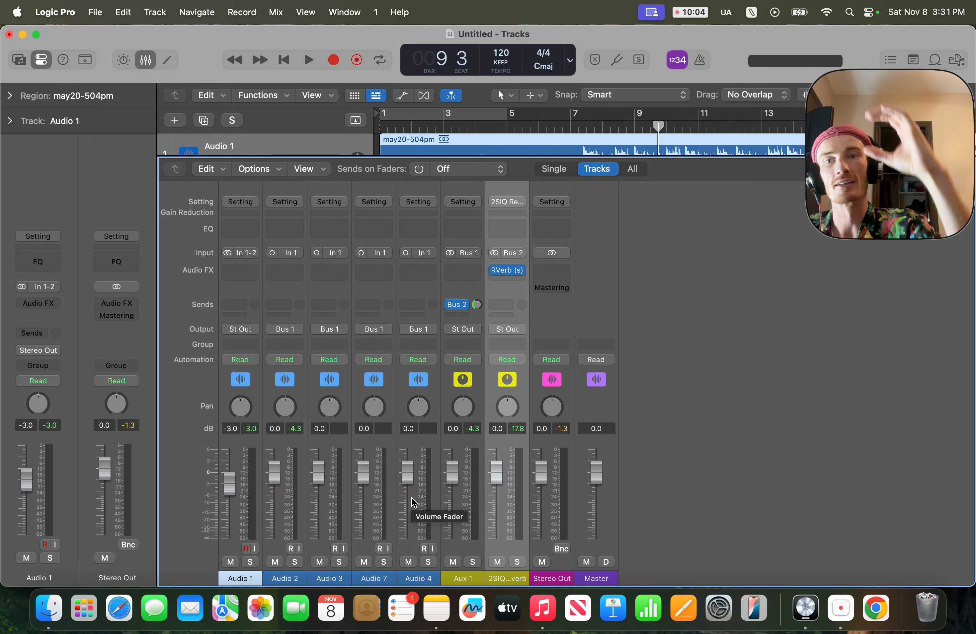
key("x")
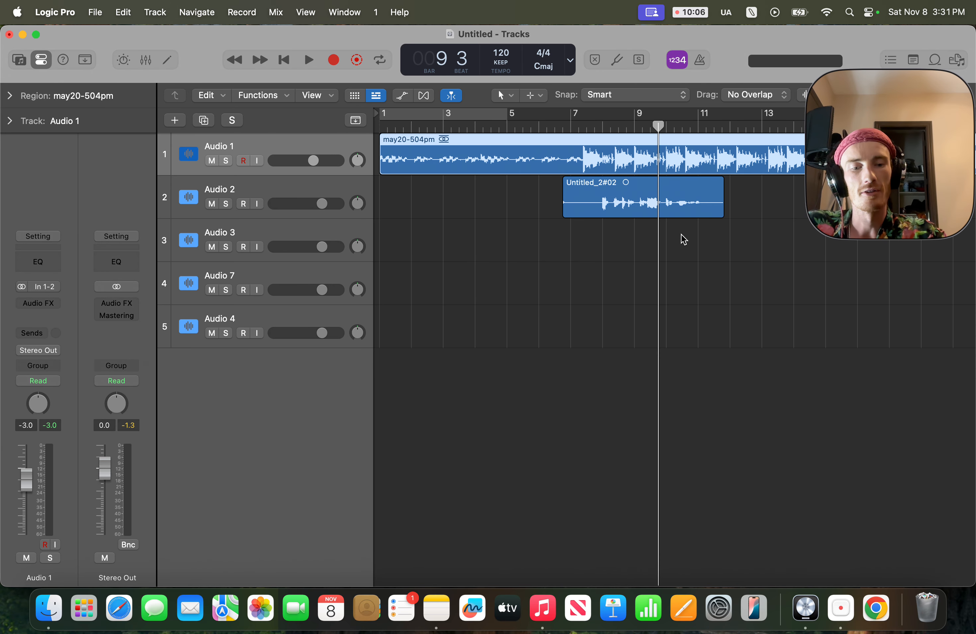
Assign the Scissors tool as the secondary tool, split the Audio 2 region at bar 9, and move the second part to Audio 3.
scroll(696, 244, "up", 3)
scroll(695, 243, "right", 1)
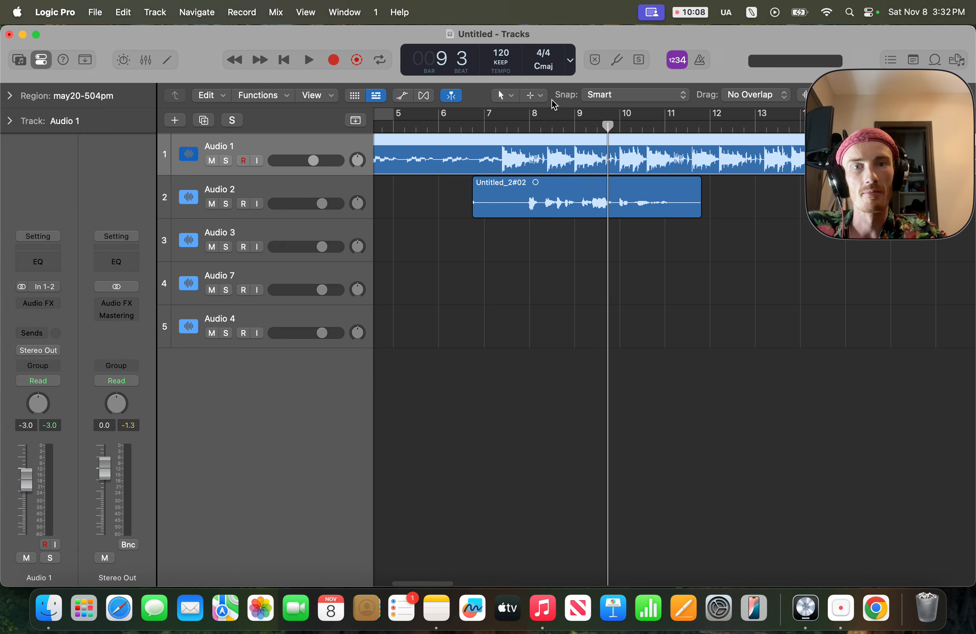
left_click(534, 95)
left_click(566, 176)
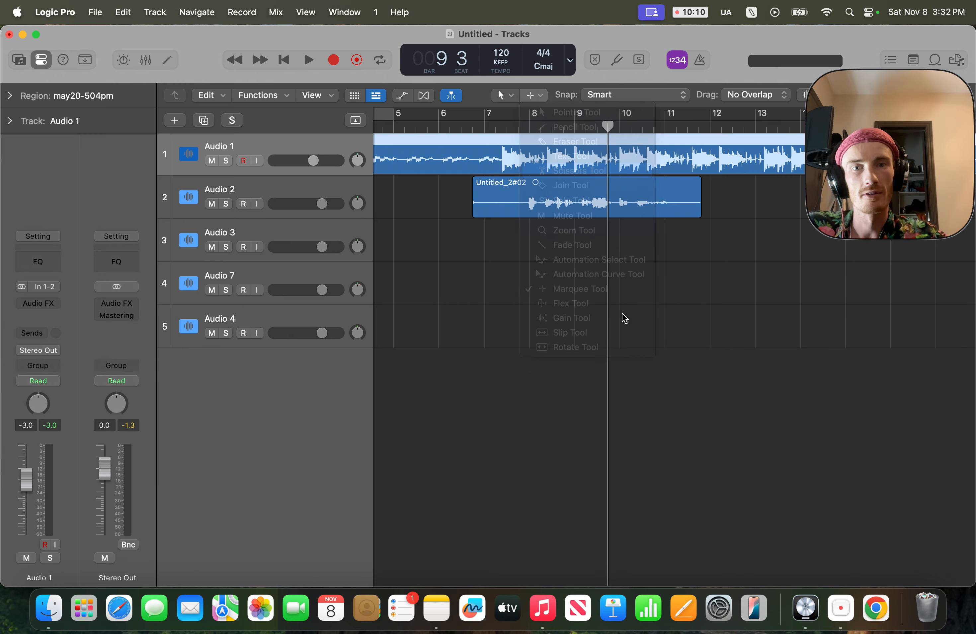
left_click(576, 203, "super")
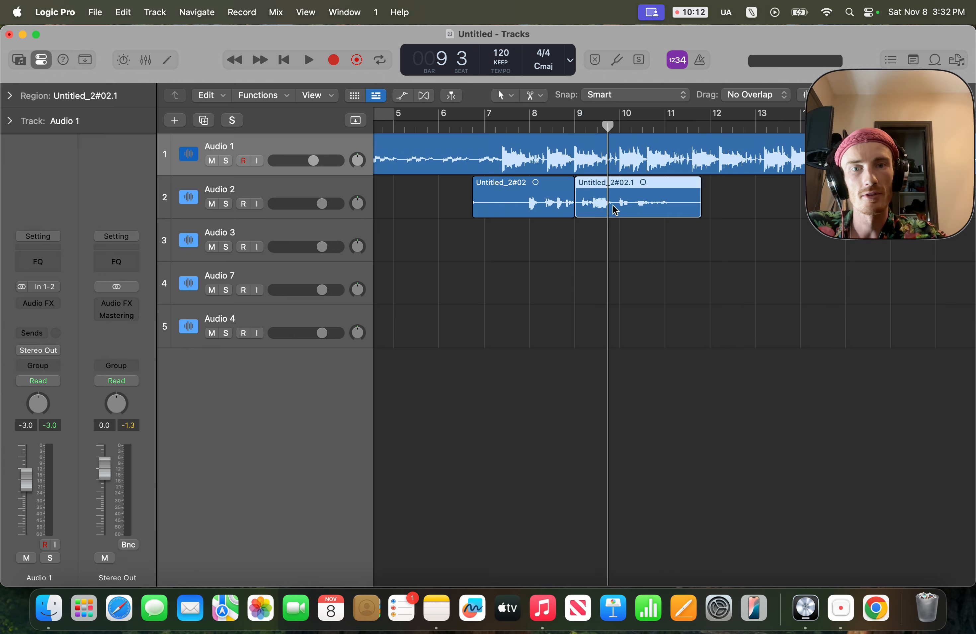
left_click_drag(616, 208, 616, 251)
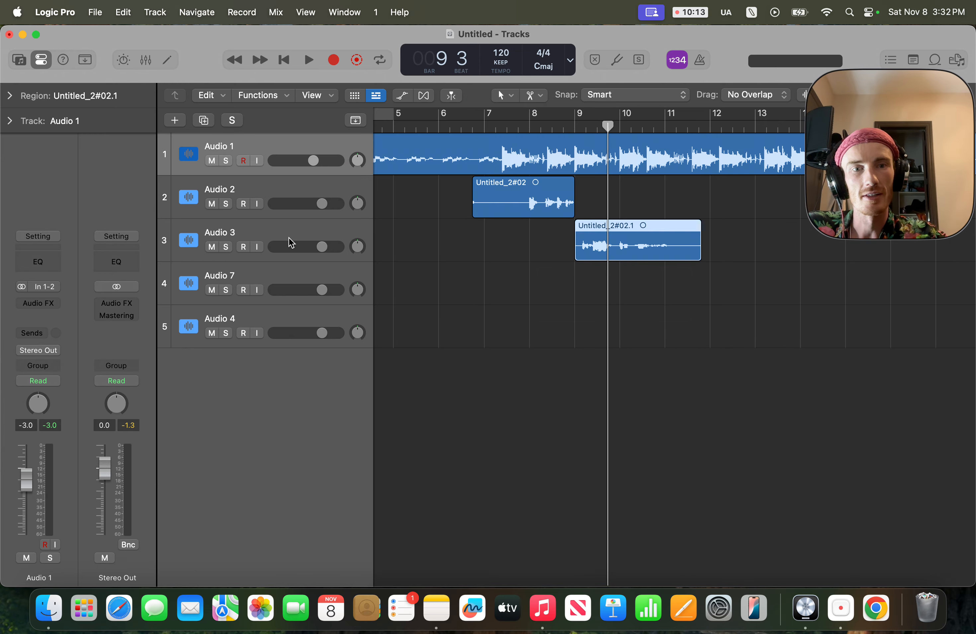
Set the Audio 3 track's volume to -2 dB.
double_click(323, 247)
type("-2")
key("Return")
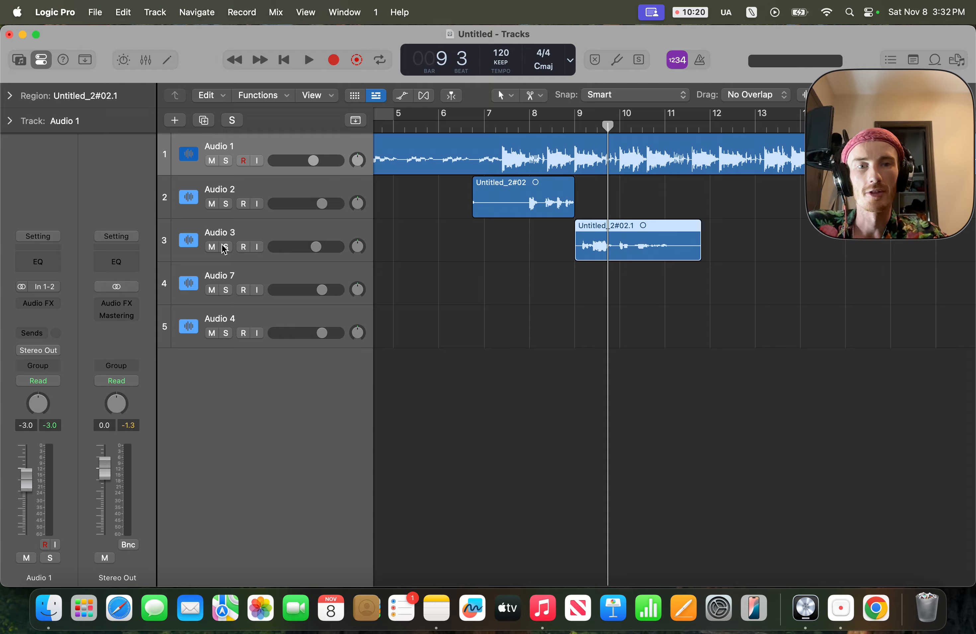
Select the Audio 3 track and set its volume to -2.9 dB.
left_click(283, 241)
left_click_drag(316, 247, 313, 246)
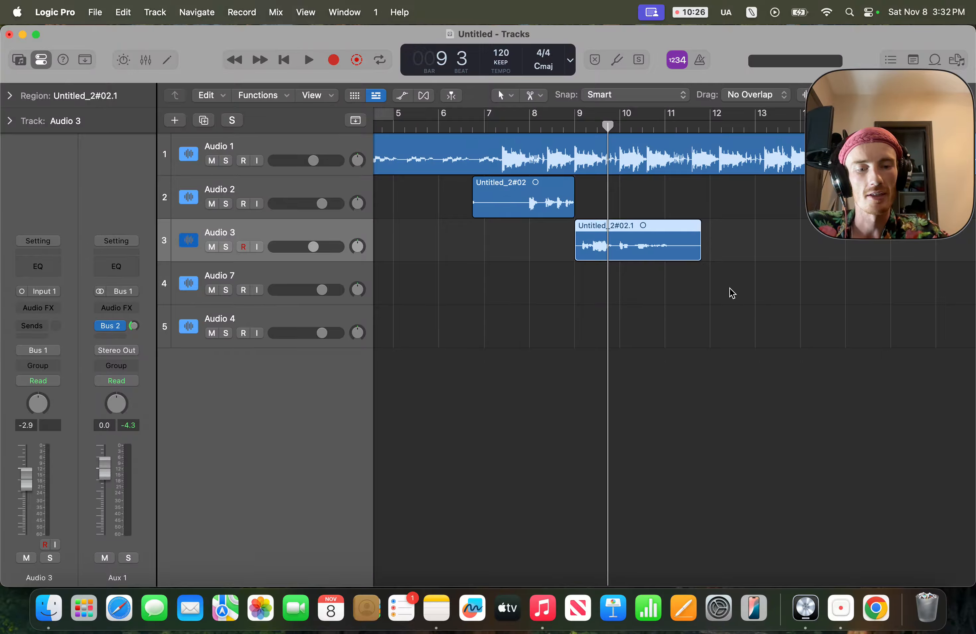
Show the track volume automation and place the playhead at bar 9 beat 2 over the Audio 3 region.
scroll(730, 326, "up", 2)
scroll(729, 323, "up", 3)
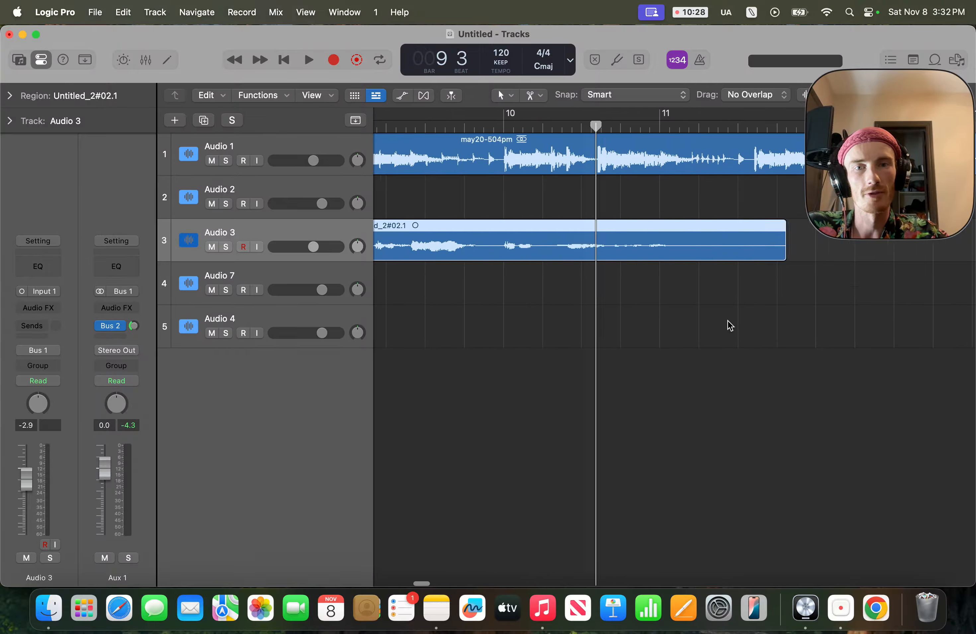
scroll(562, 305, "left", 3)
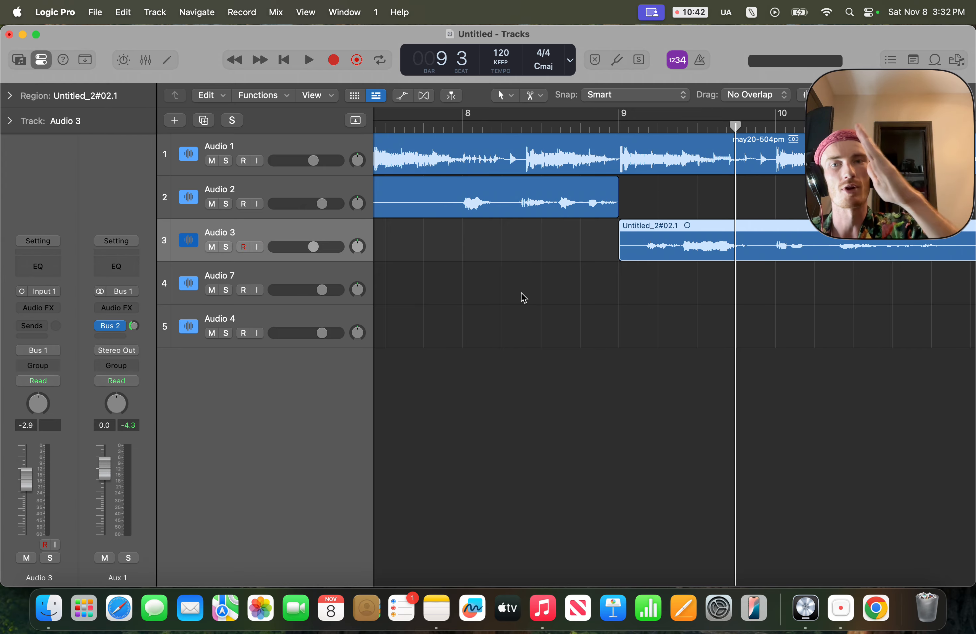
scroll(647, 258, "up", 2)
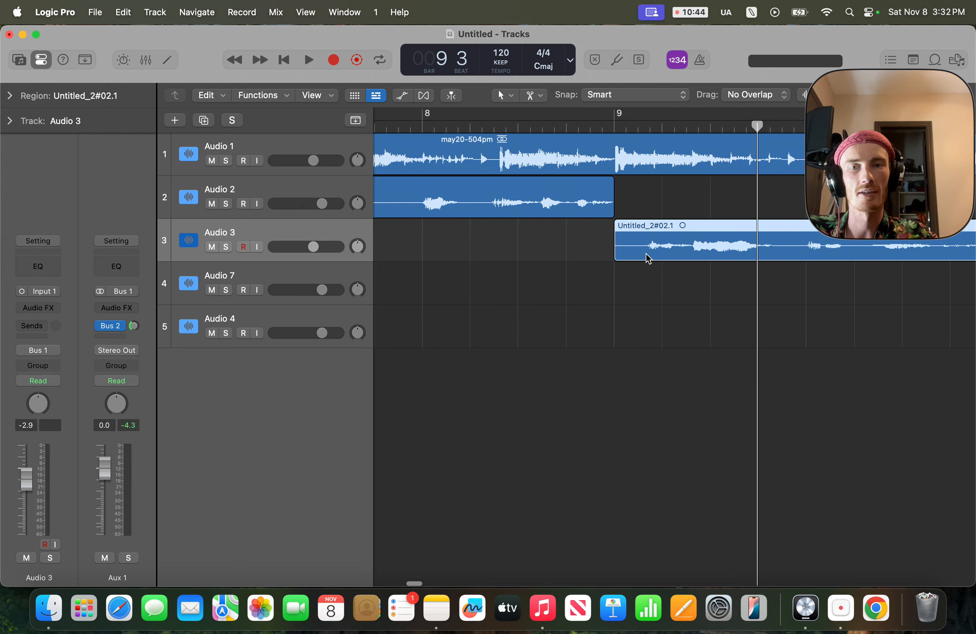
scroll(647, 258, "down", 4)
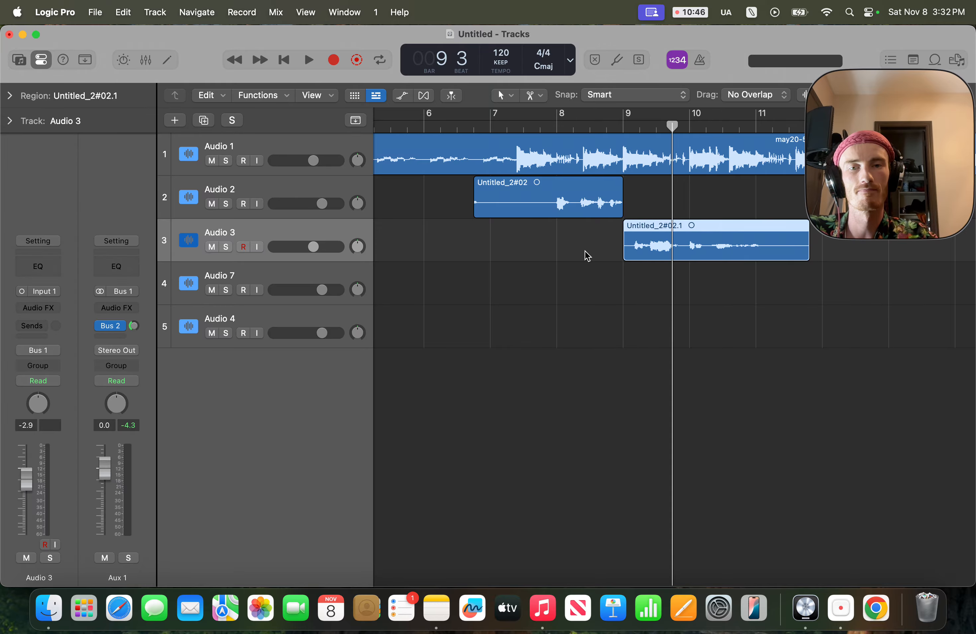
scroll(624, 235, "up", 2)
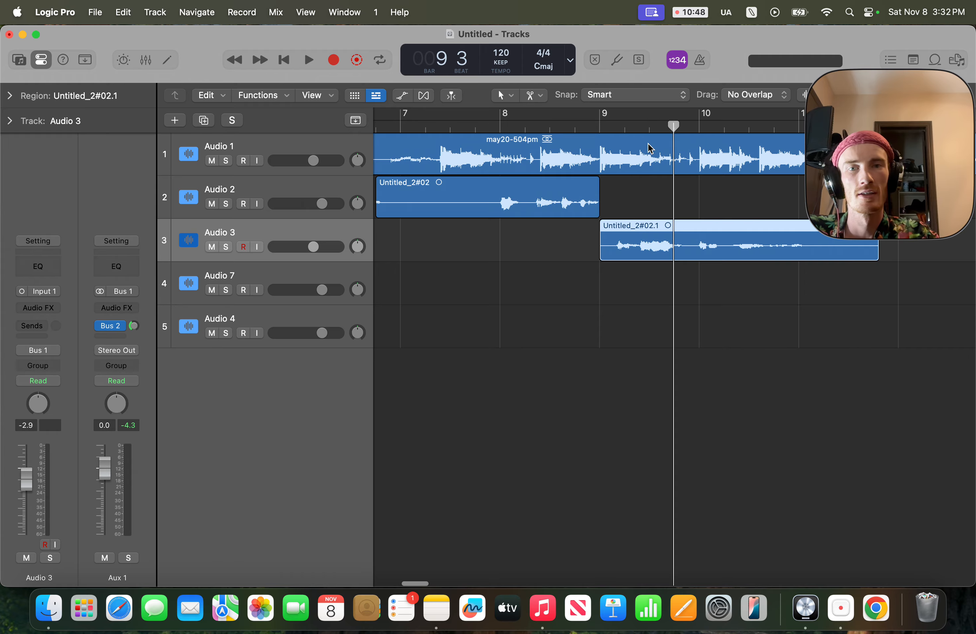
left_click(617, 130)
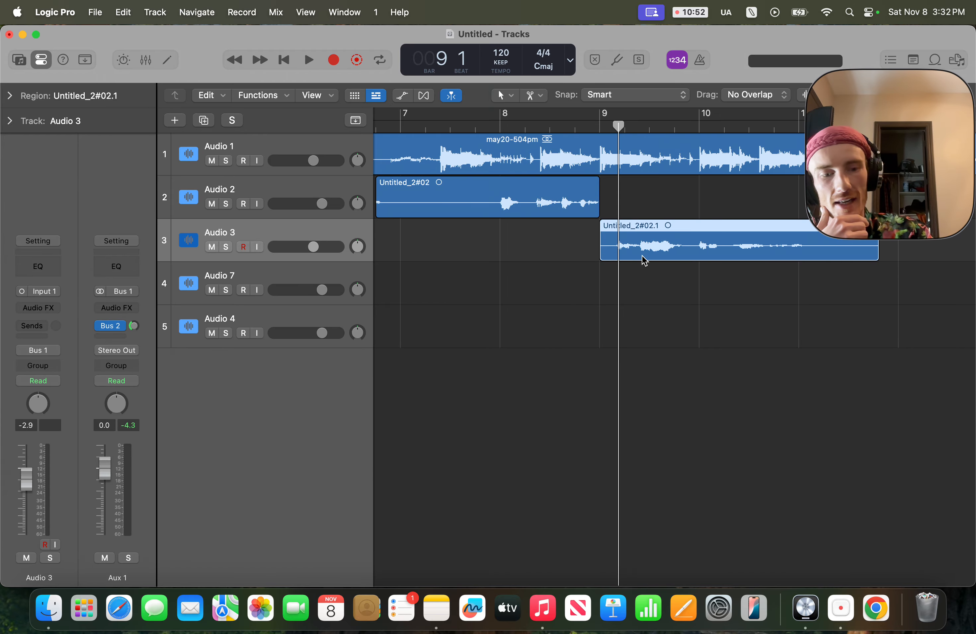
key("a")
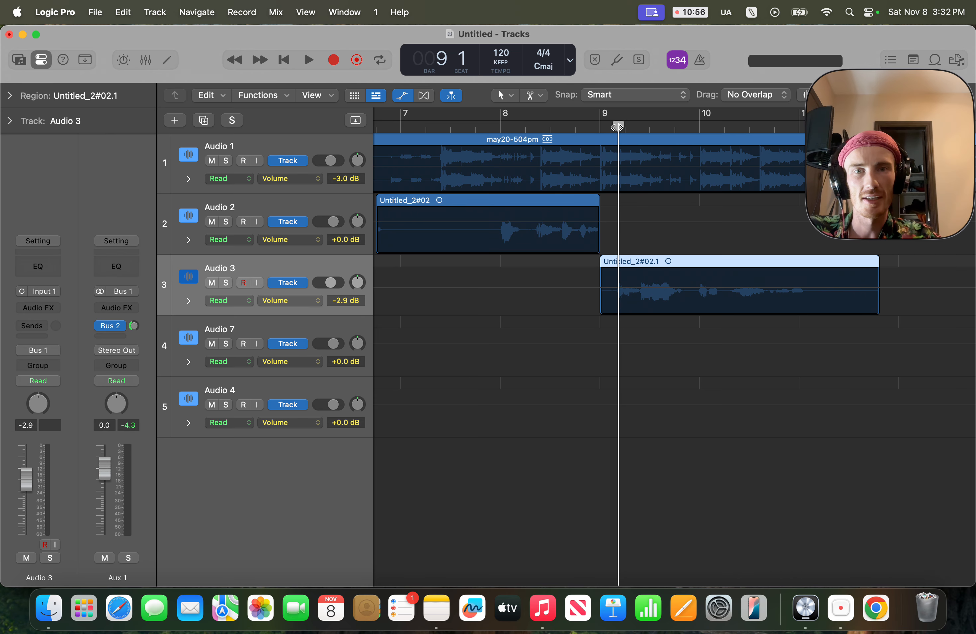
mouse_move(617, 128)
left_mouse_down()
mouse_move(673, 148)
mouse_move(638, 148)
mouse_move(630, 136)
left_mouse_up()
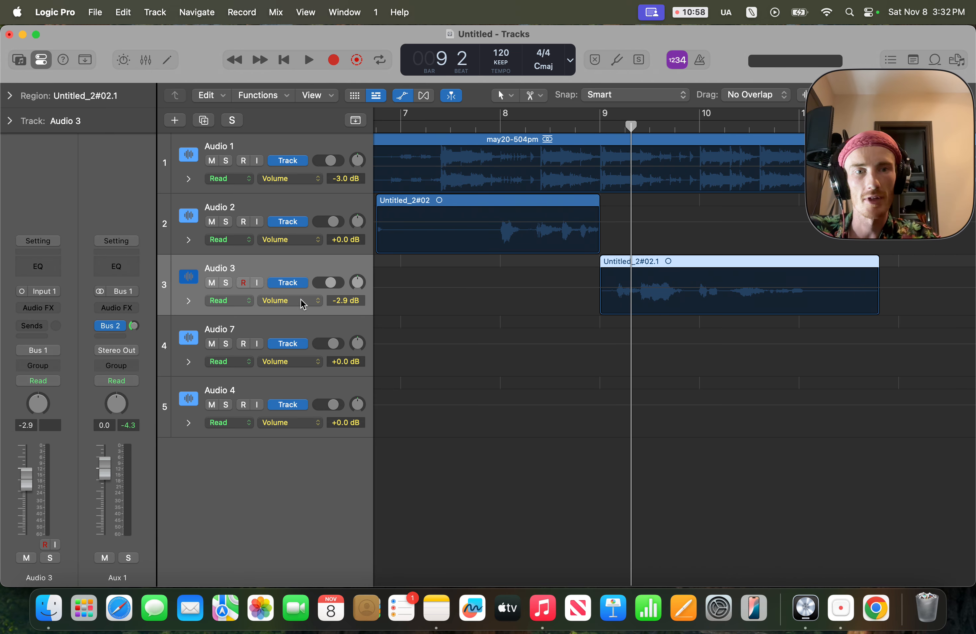
Play the start of the Audio 3 region from bar 9 several times and check the Audio 3 and Aux 1 peak levels.
key("space")
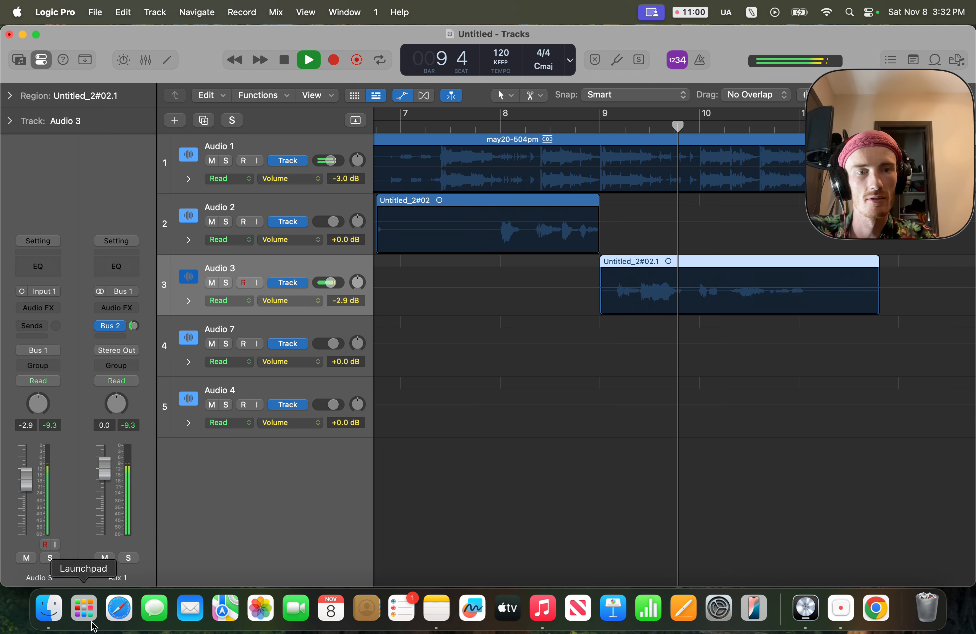
left_click(602, 125)
key("space")
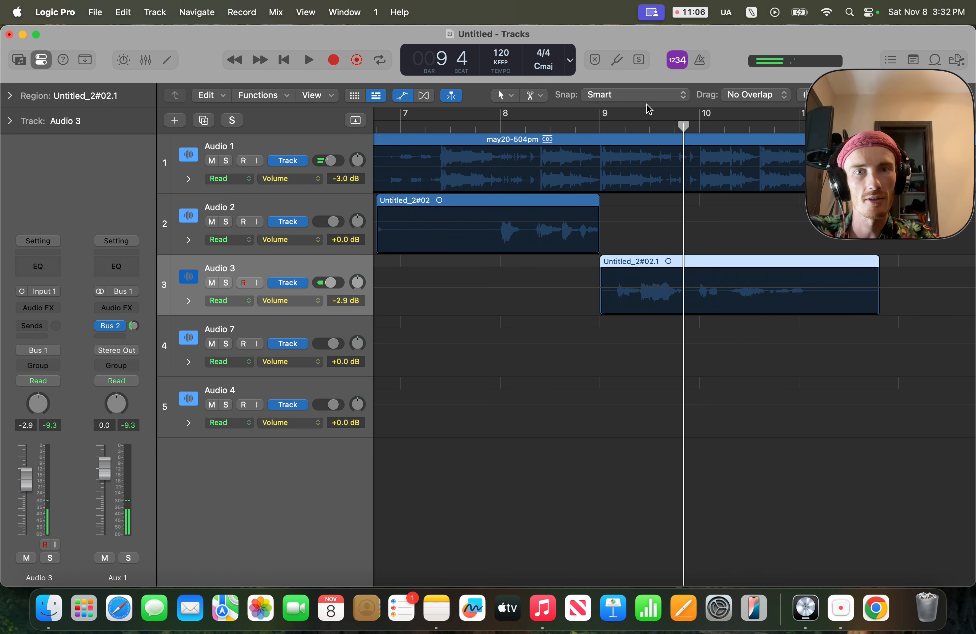
left_click(612, 124)
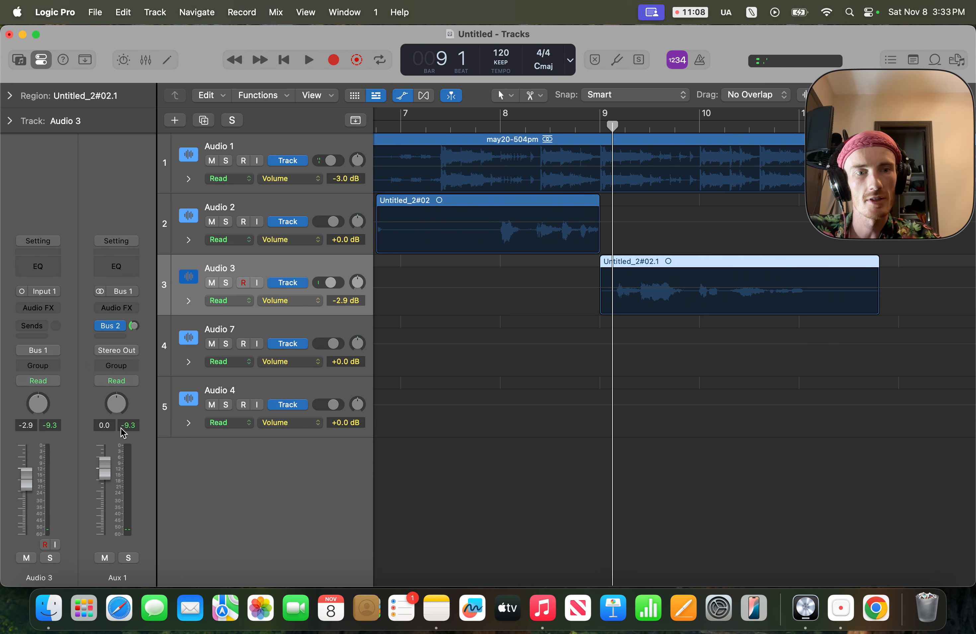
key("space")
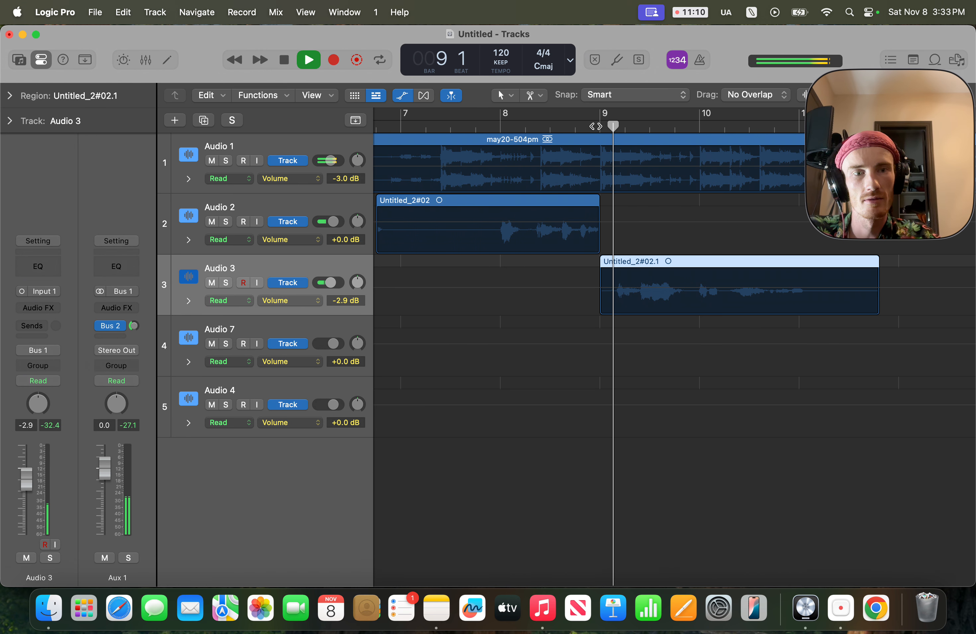
key("space")
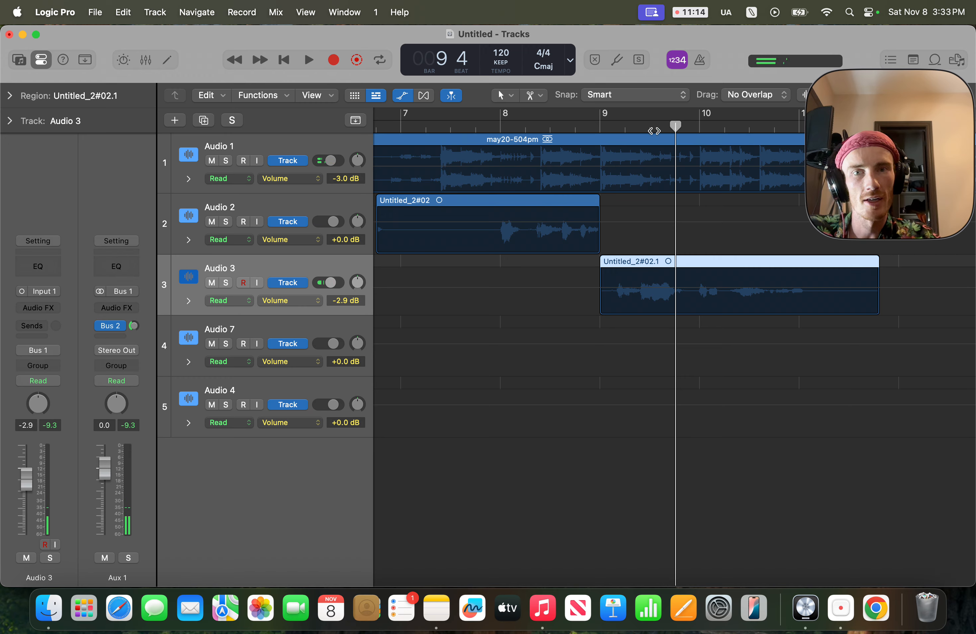
left_click(608, 125)
key("space")
key("space")
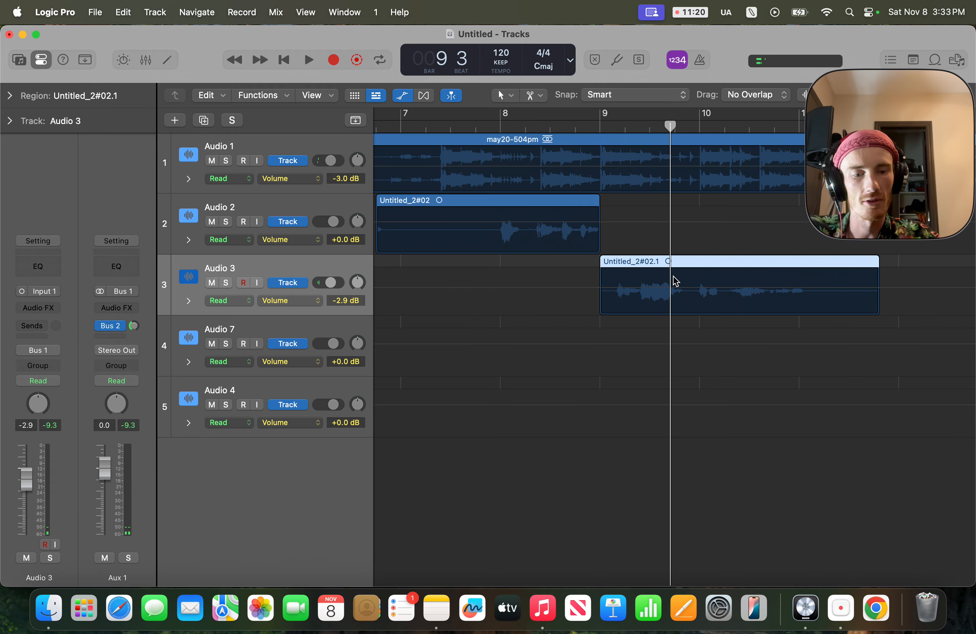
Add volume automation points around the loud phrase in bar 9 on Audio 3 and lower the middle point to -6.0 dB.
scroll(670, 277, "up", 5)
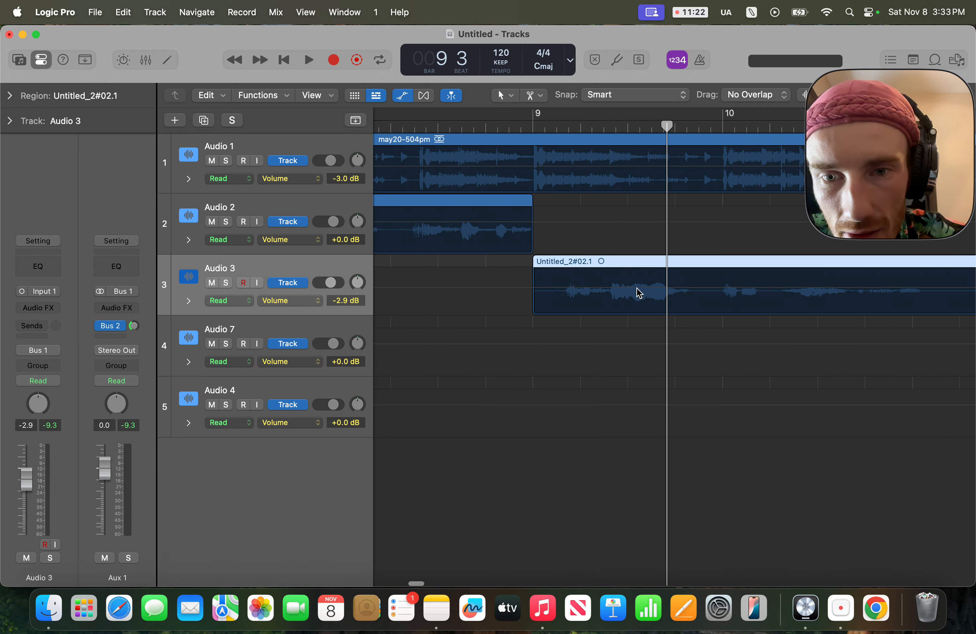
key("a")
left_click(612, 288)
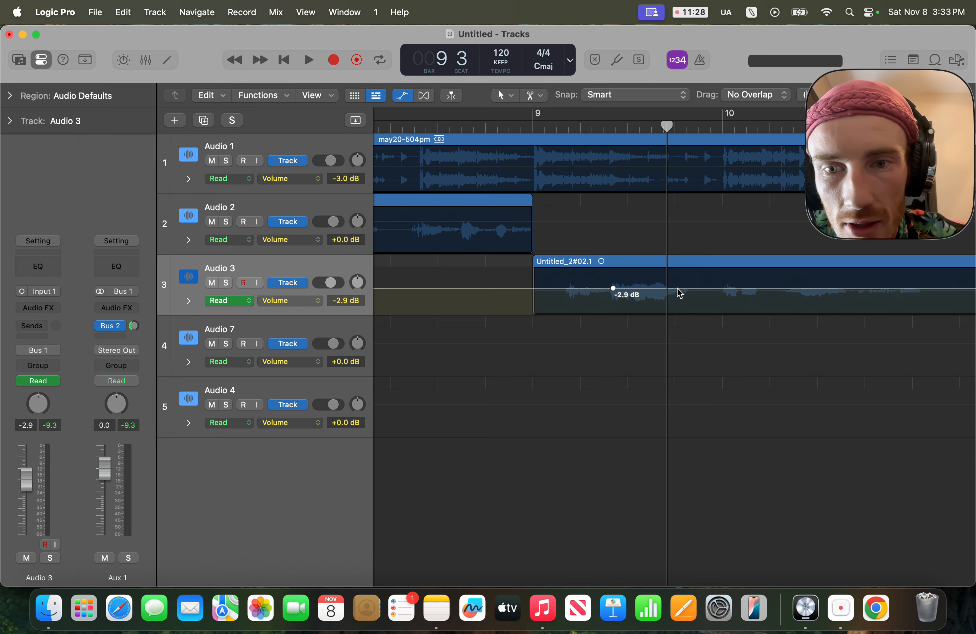
left_click(673, 288)
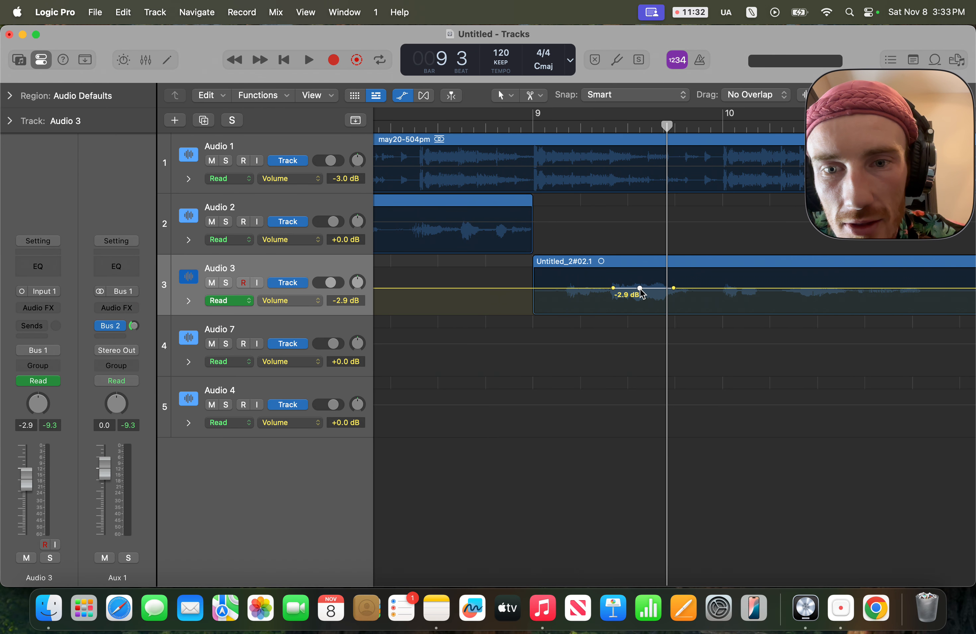
left_click_drag(639, 289, 639, 292)
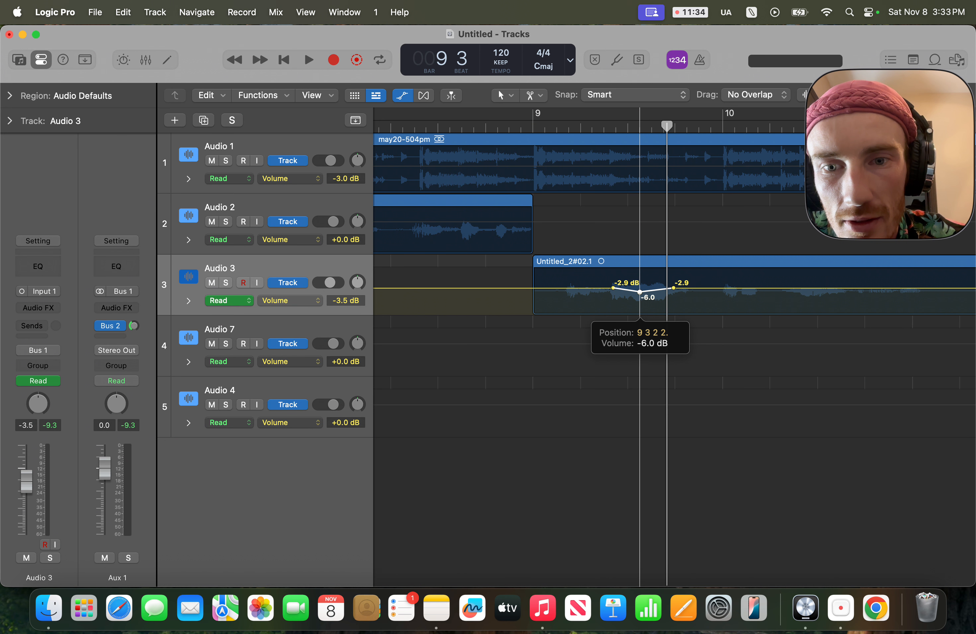
Play the automated phrase on Audio 3 repeatedly from around bar 9 and check the vocal peak levels.
left_click(567, 126)
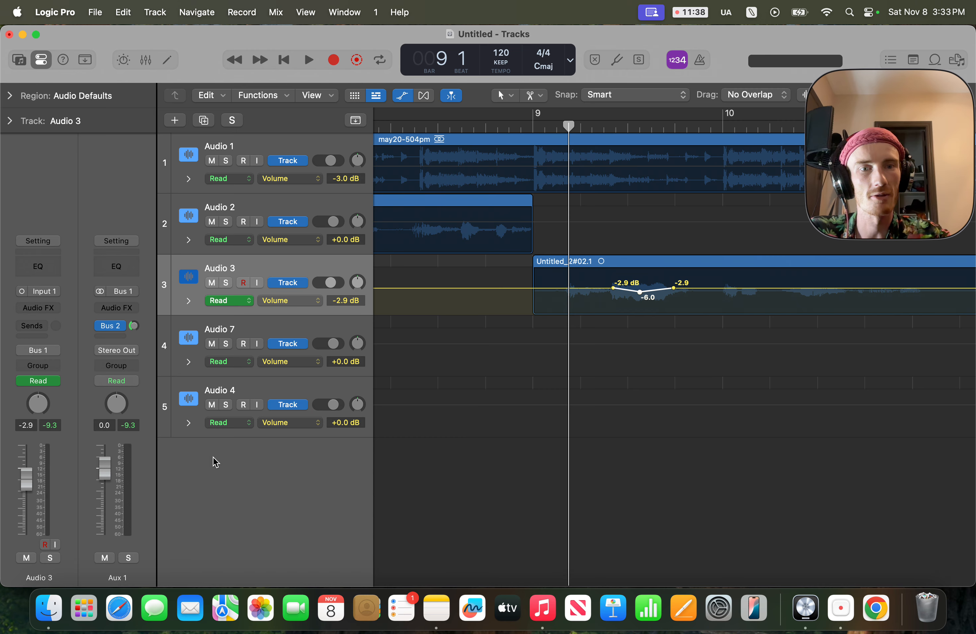
key("space")
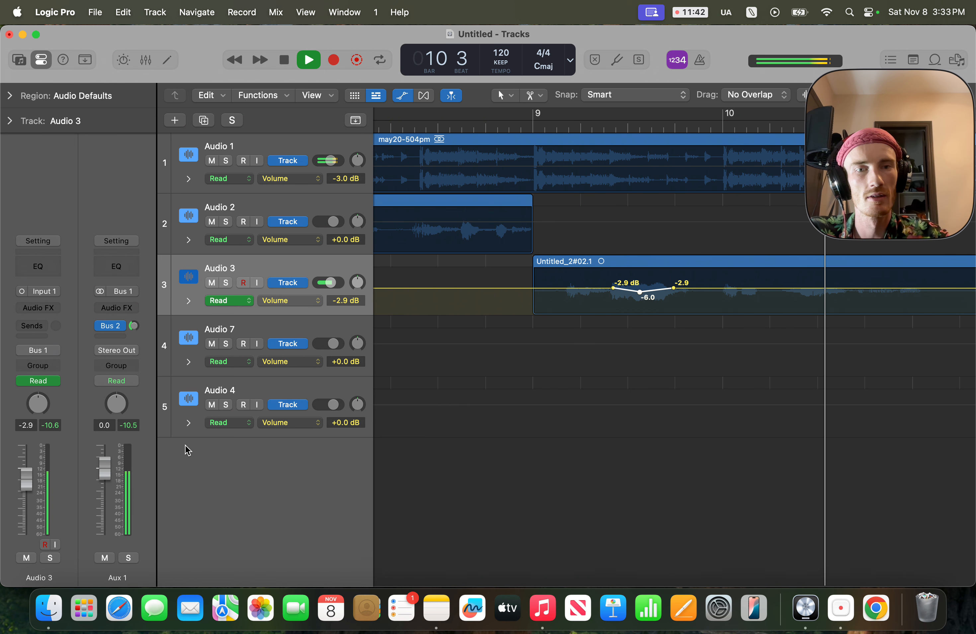
key("space")
left_click(544, 126)
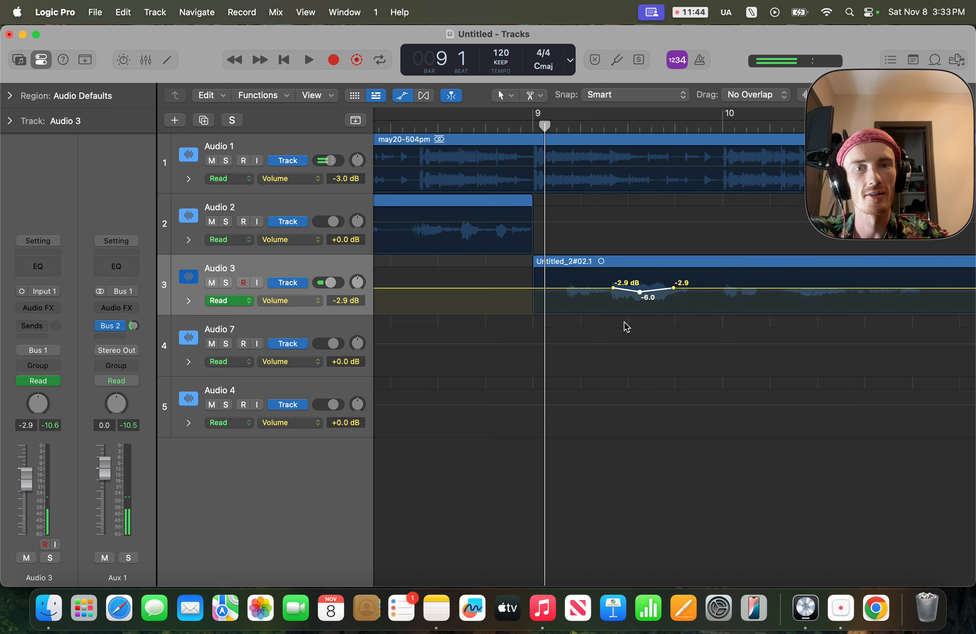
key("space")
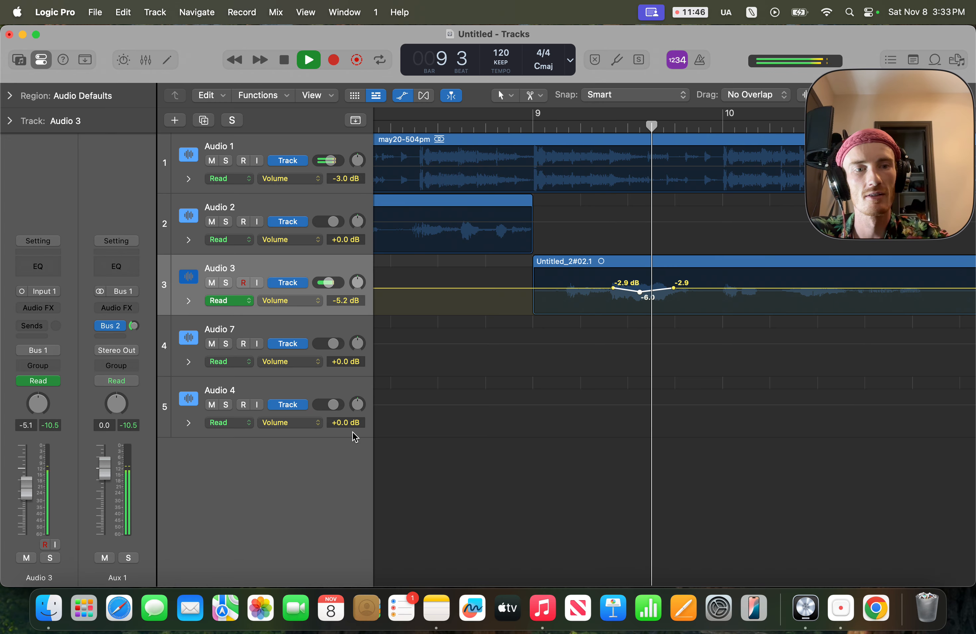
key("space")
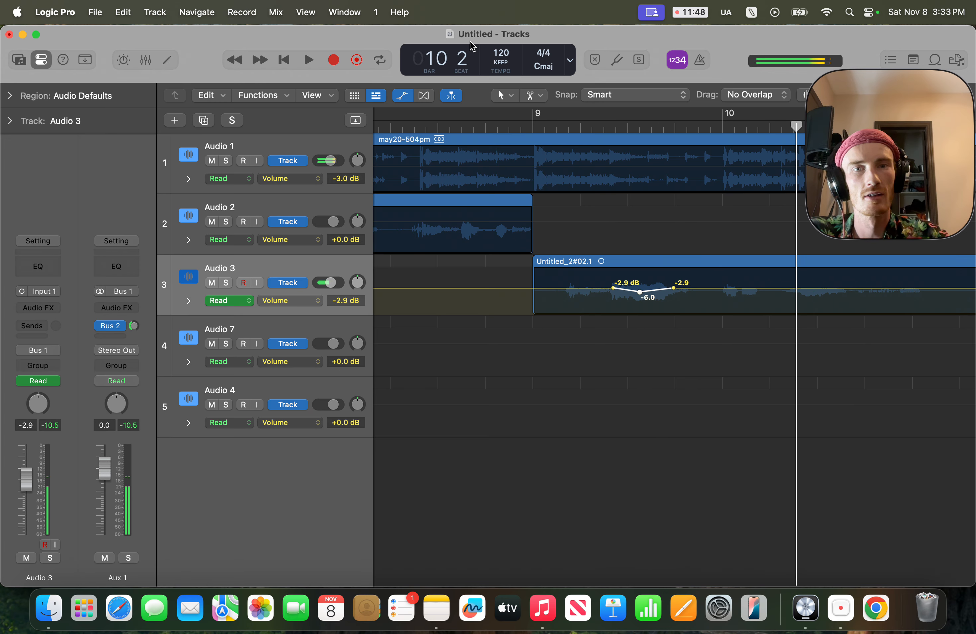
left_click(531, 127)
key("space")
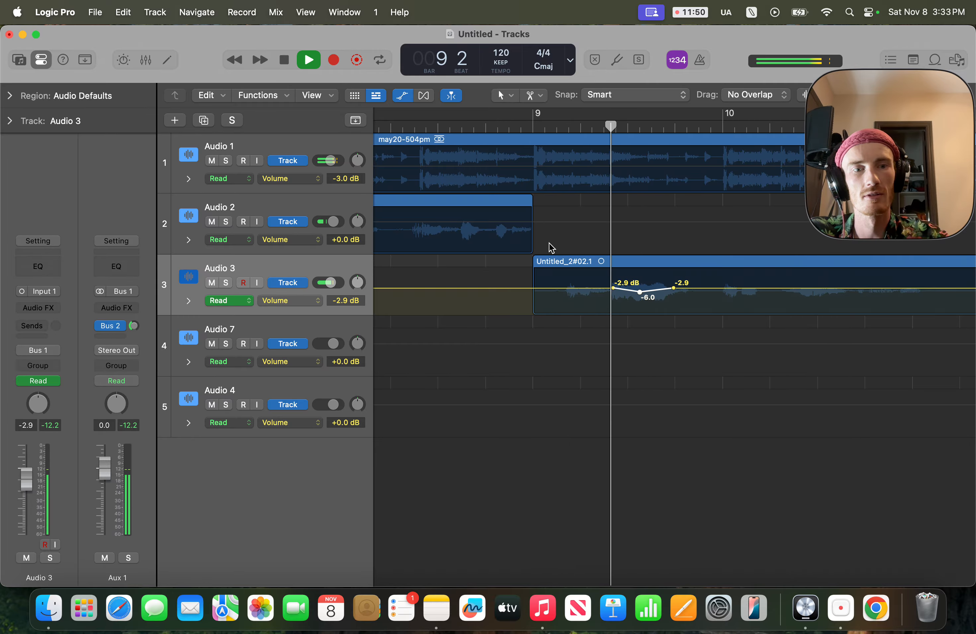
key("space")
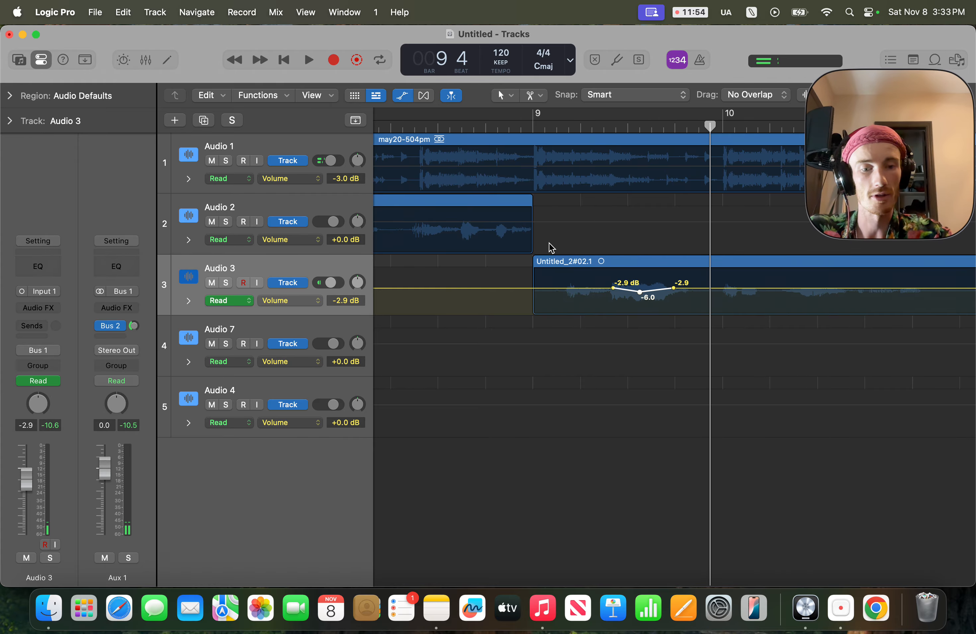
Check the channel levels in the Mixer, review the volume automation on the vocal tracks, and hide the automation display.
key("x")
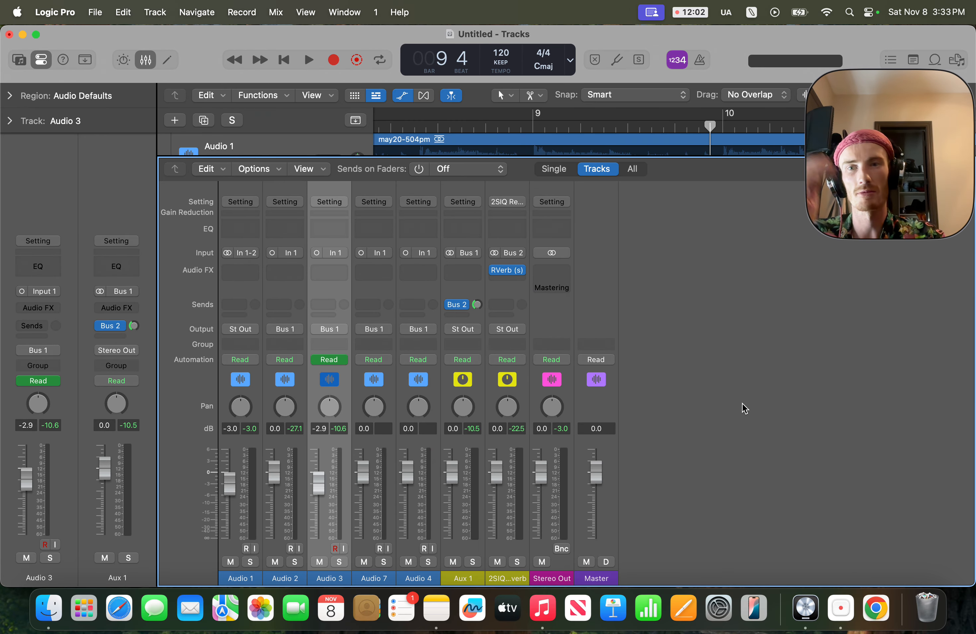
key("x")
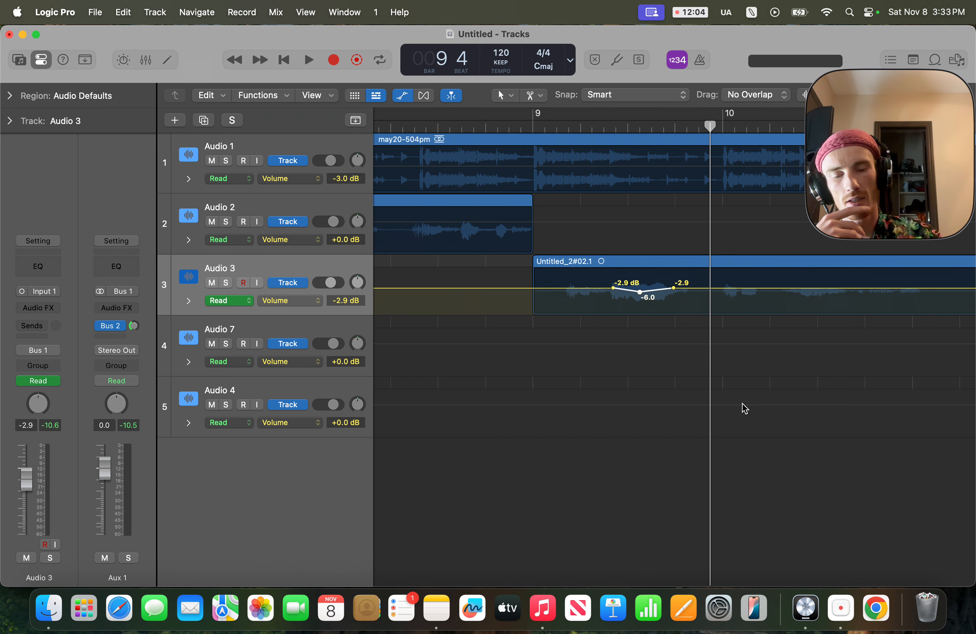
key("a")
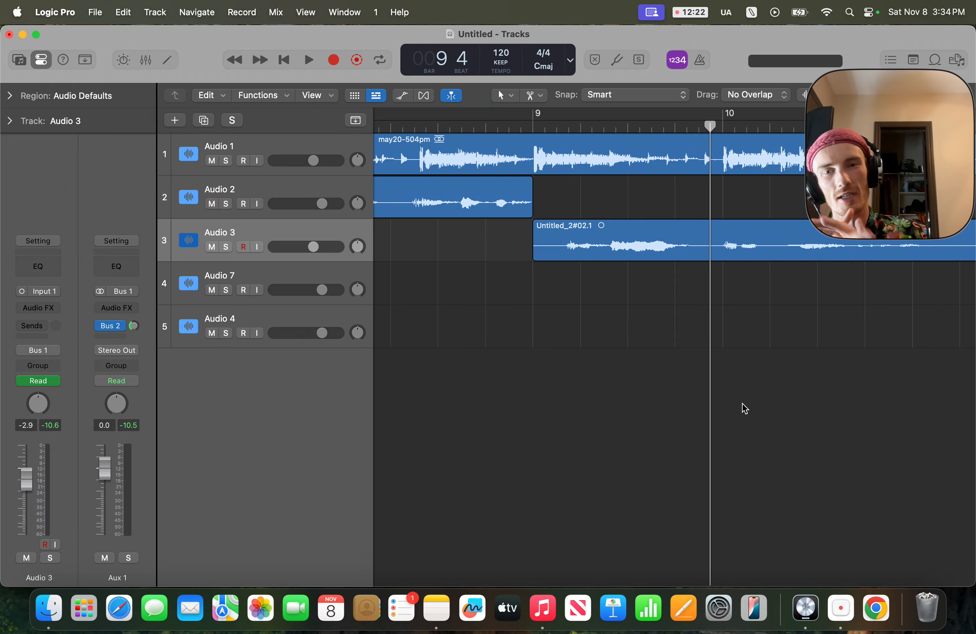
key("a")
scroll(675, 310, "right", 5)
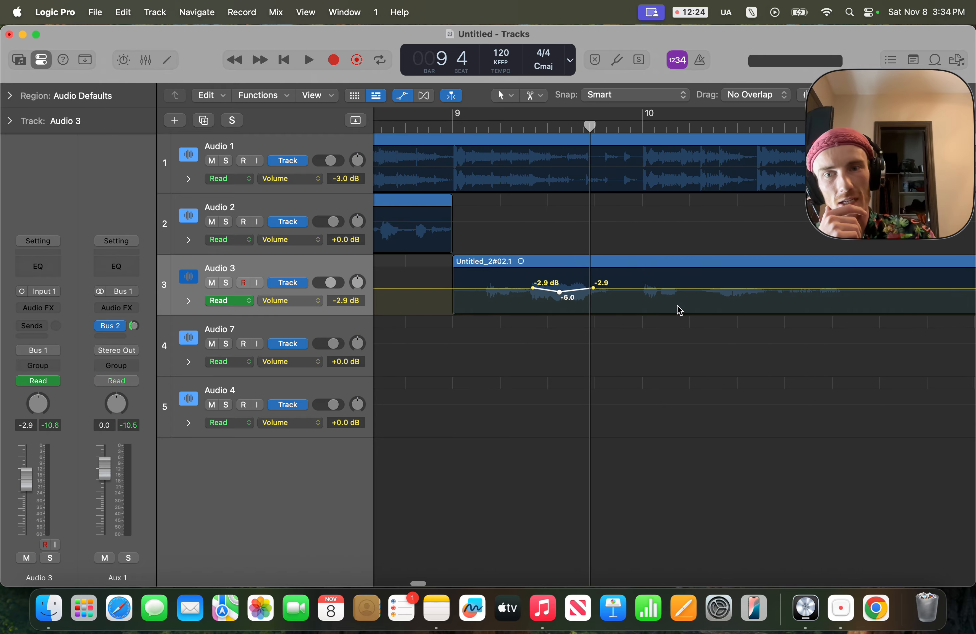
scroll(679, 310, "left", 10)
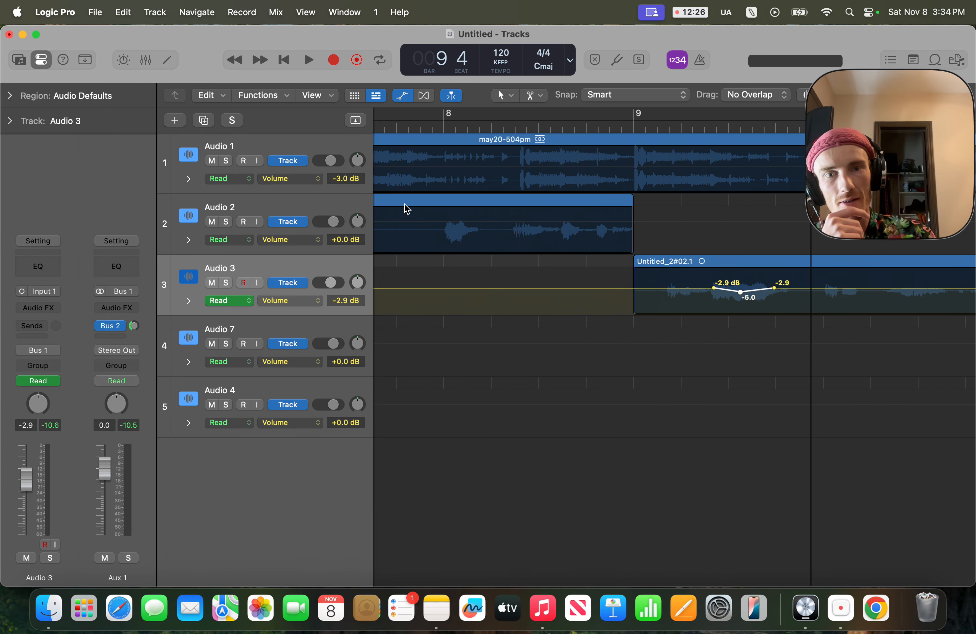
scroll(504, 166, "left", 3)
key("a")
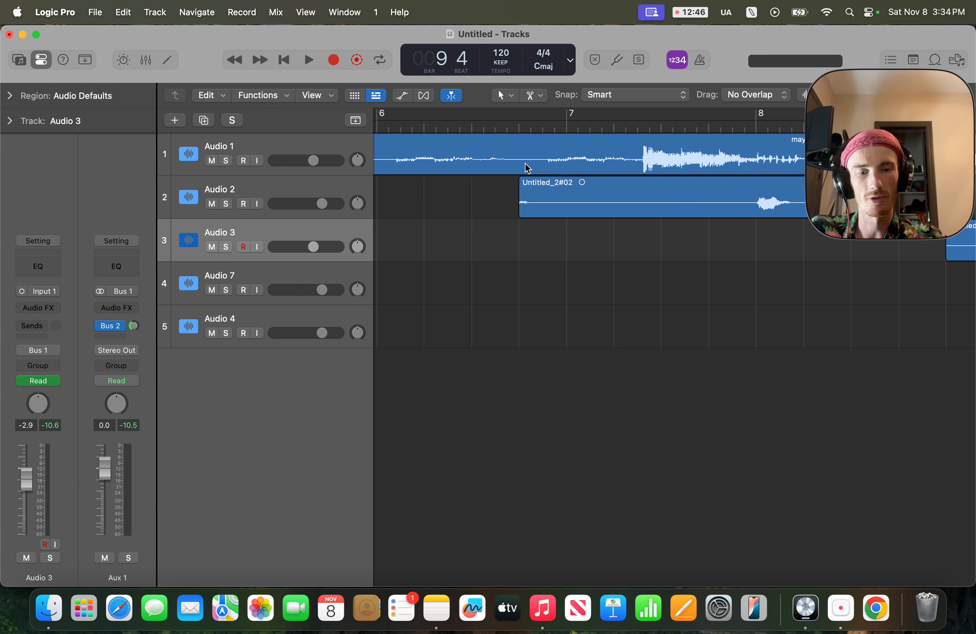
Move the playhead to bar 4 and delete both vocal regions on Audio 2 and Audio 3, including their recorded audio file.
scroll(536, 186, "down", 15)
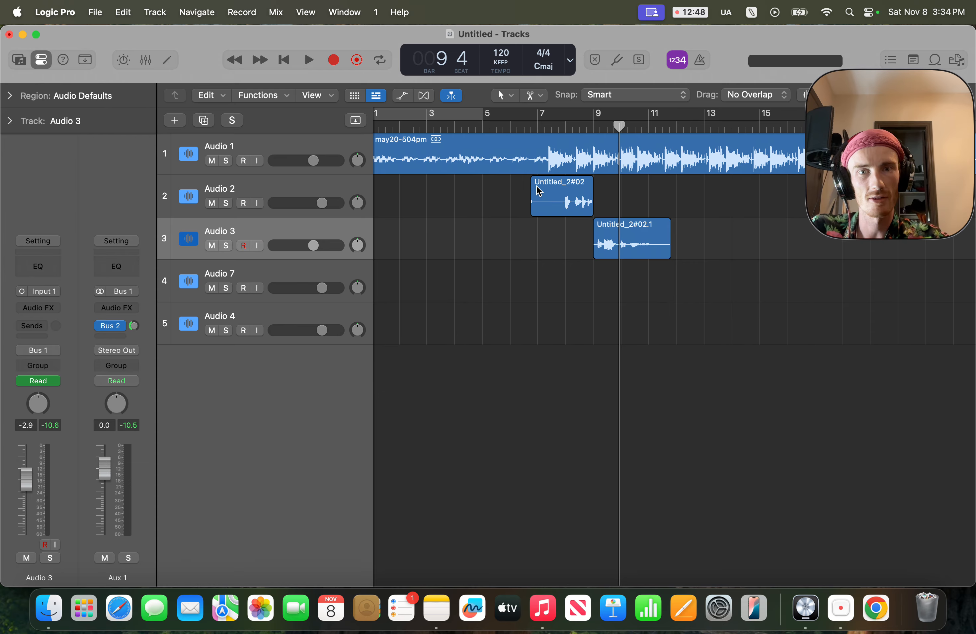
scroll(449, 179, "left", 2)
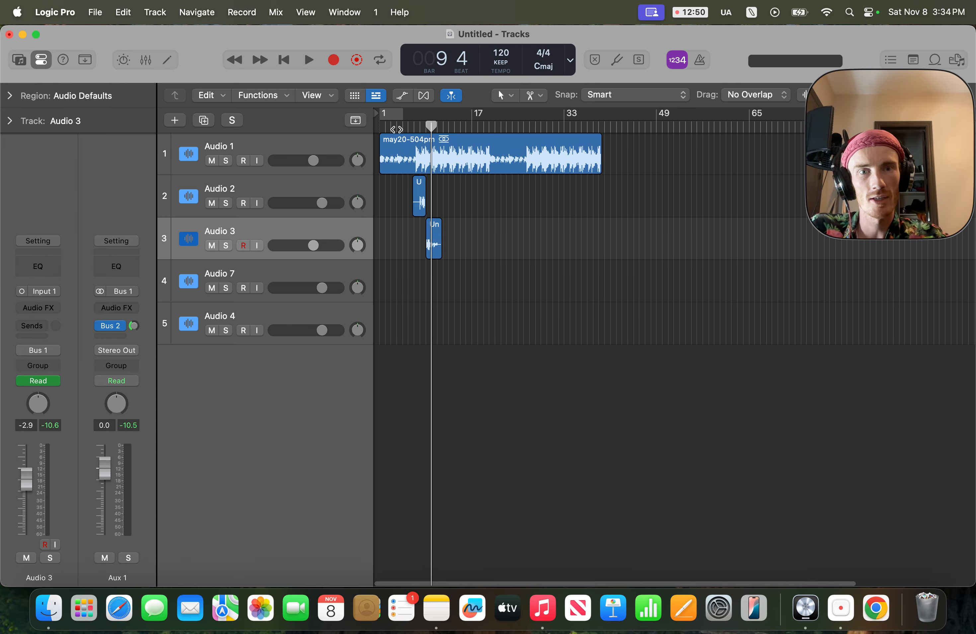
left_click_drag(428, 124, 396, 129)
left_click_drag(486, 204, 396, 275)
key("Delete")
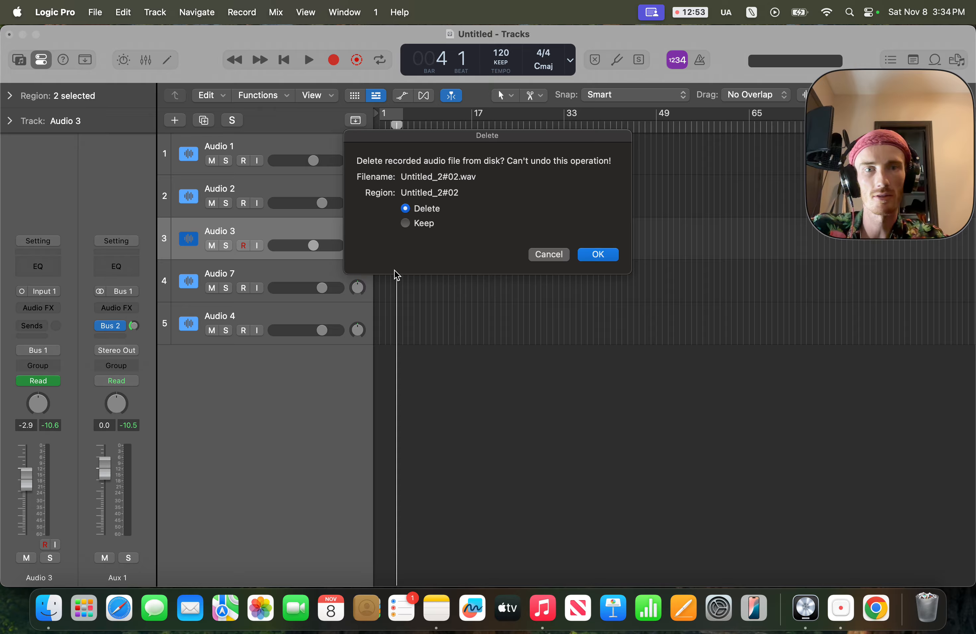
left_click(597, 256)
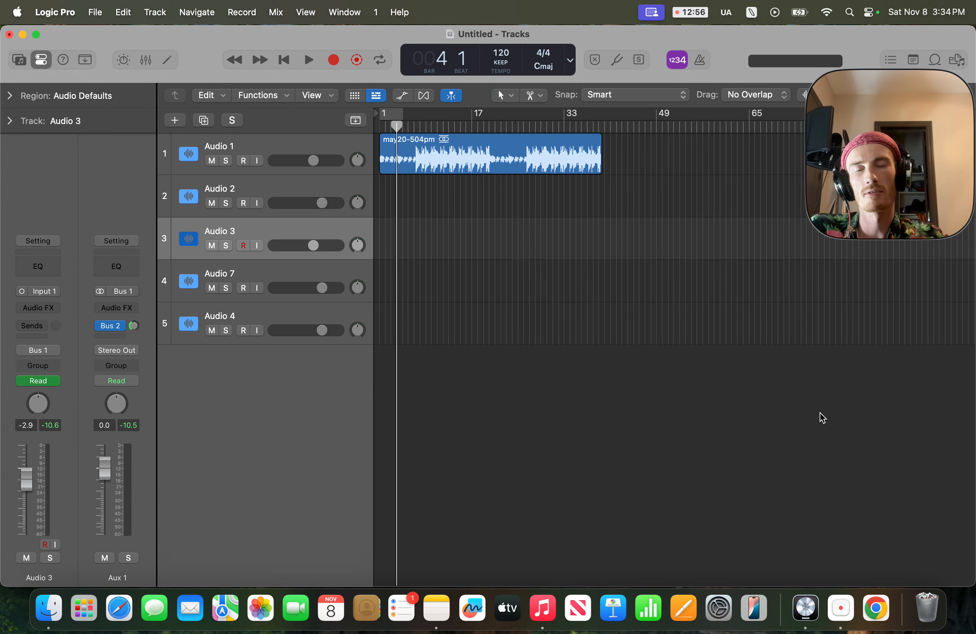